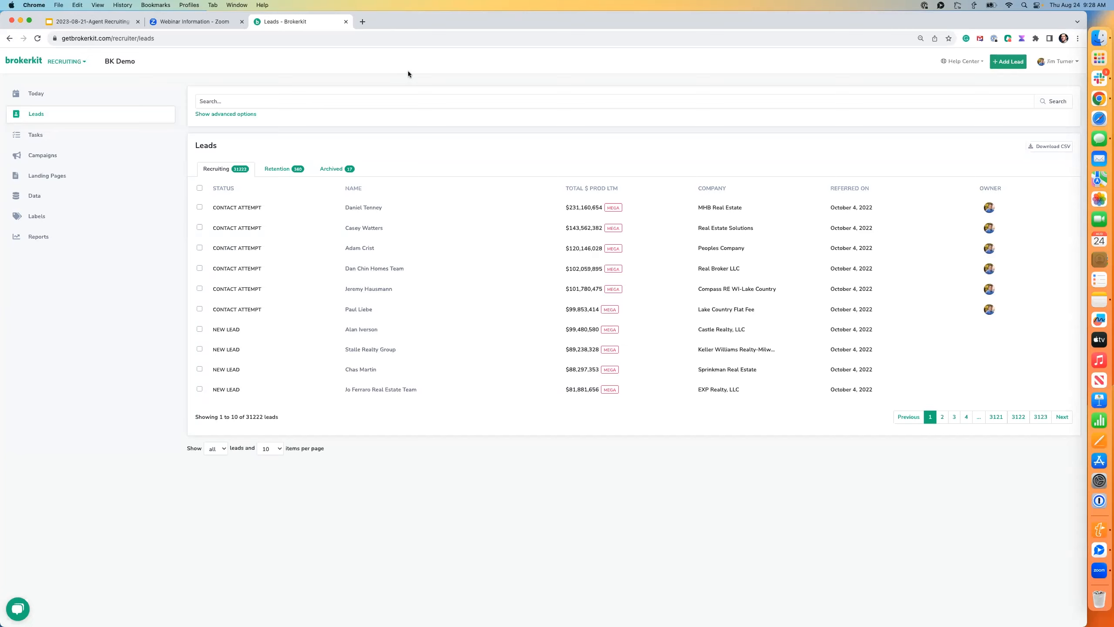
- Examine the account's MLS settings in the Data section
key(super+equal)
key(super+equal)
key(super+equal)
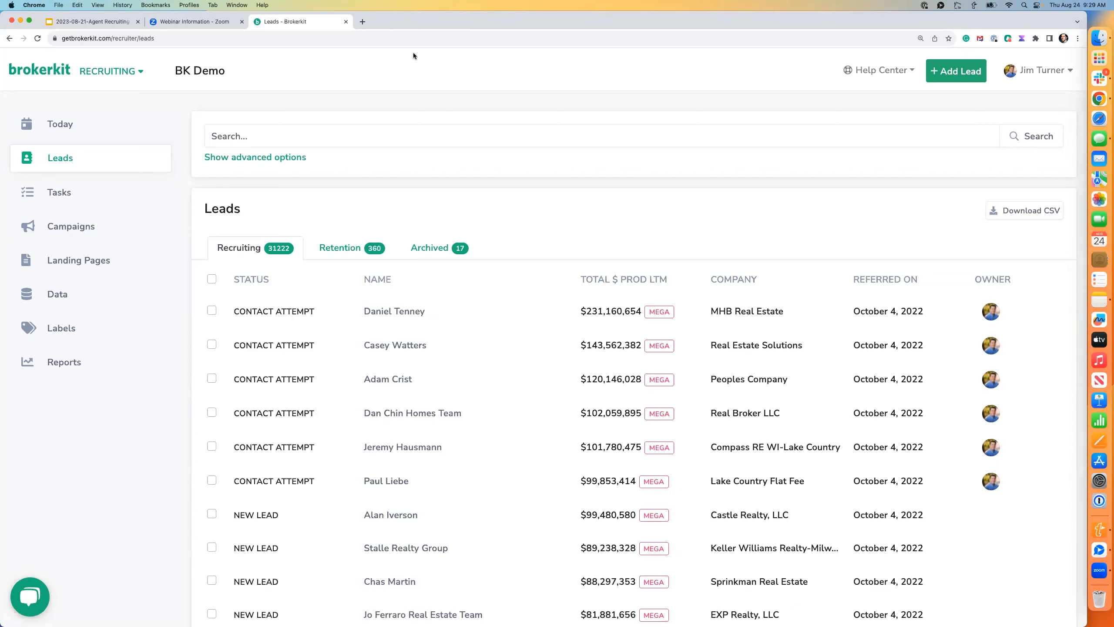
click(61, 293)
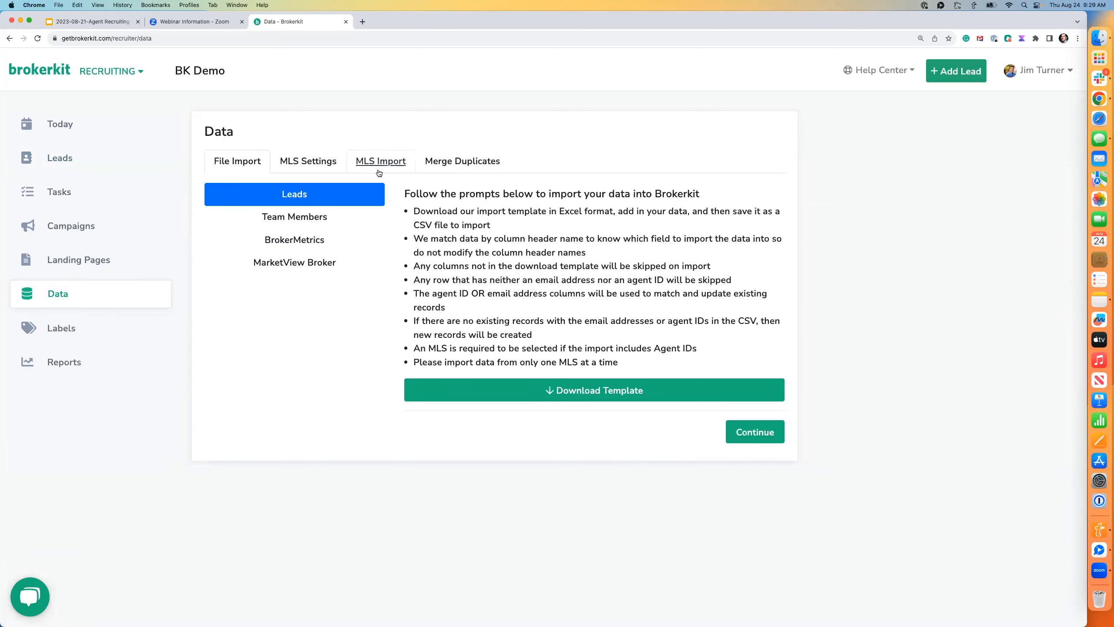
click(312, 162)
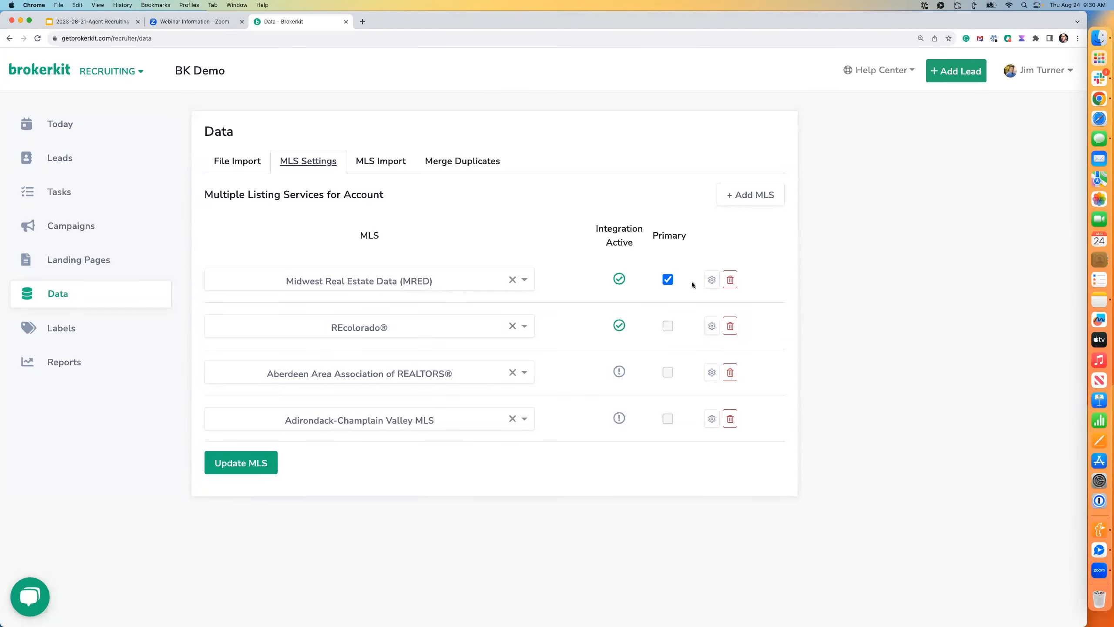
- Open the "Recruiting - MRED - 6-12 sides - Zip 60614" MLS search query for editing and examine the fields available for its first condition
click(380, 161)
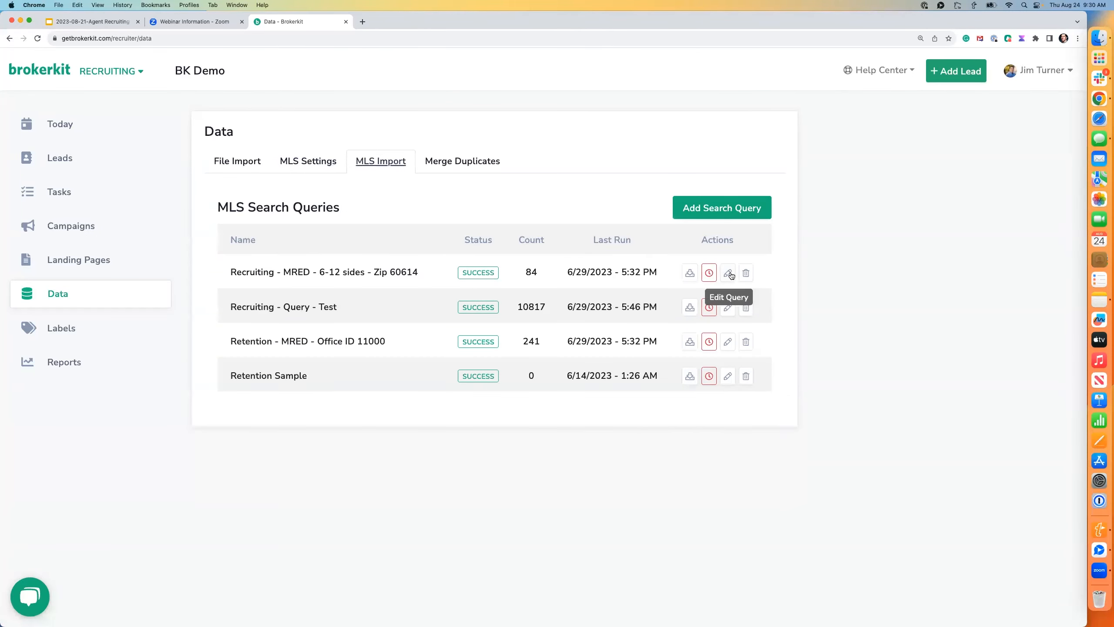
click(728, 273)
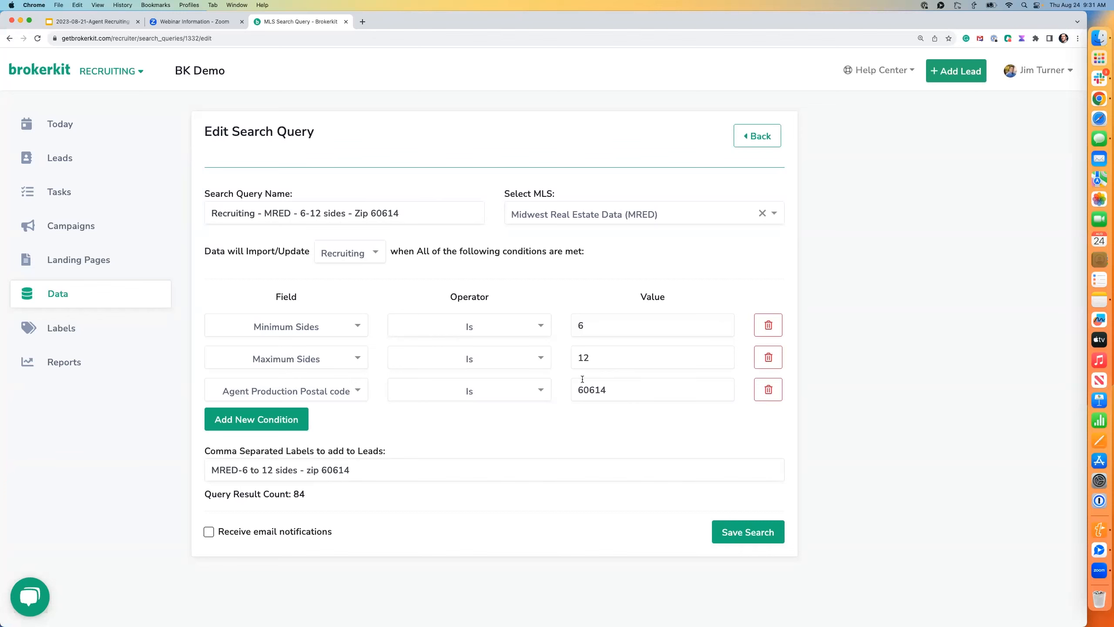
click(326, 329)
scroll(310, 392, down, 1)
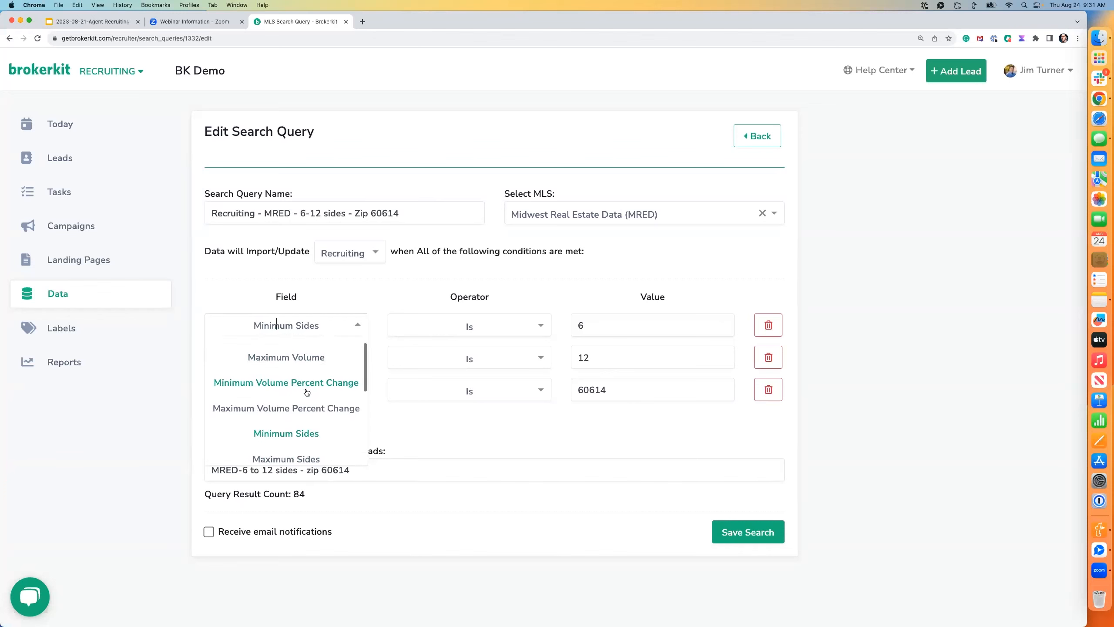
scroll(320, 387, down, 4)
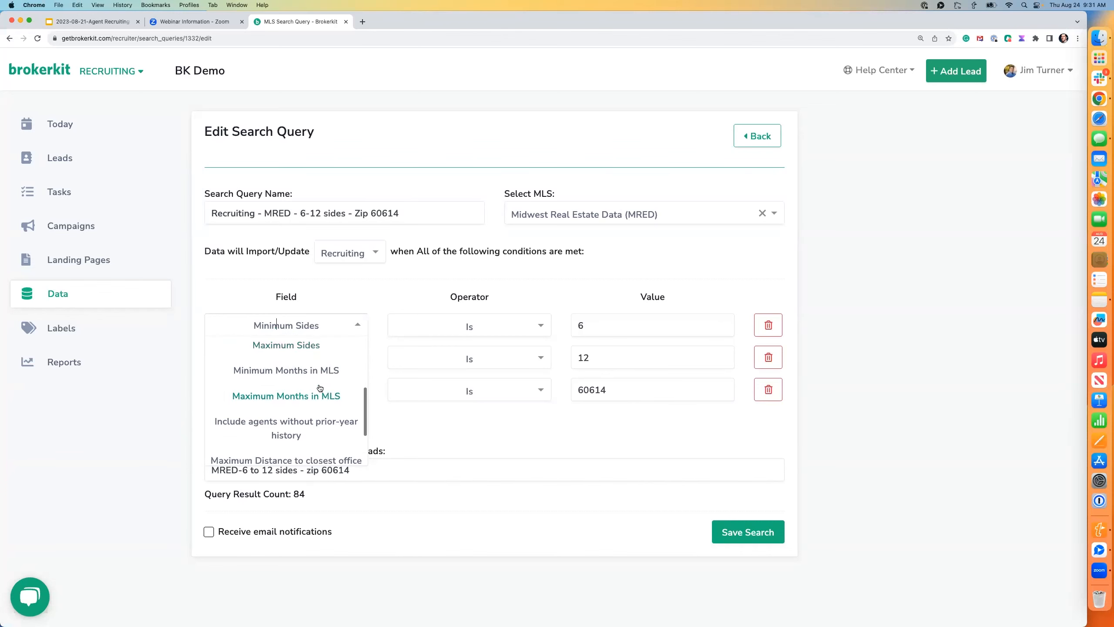
scroll(319, 387, down, 3)
click(535, 413)
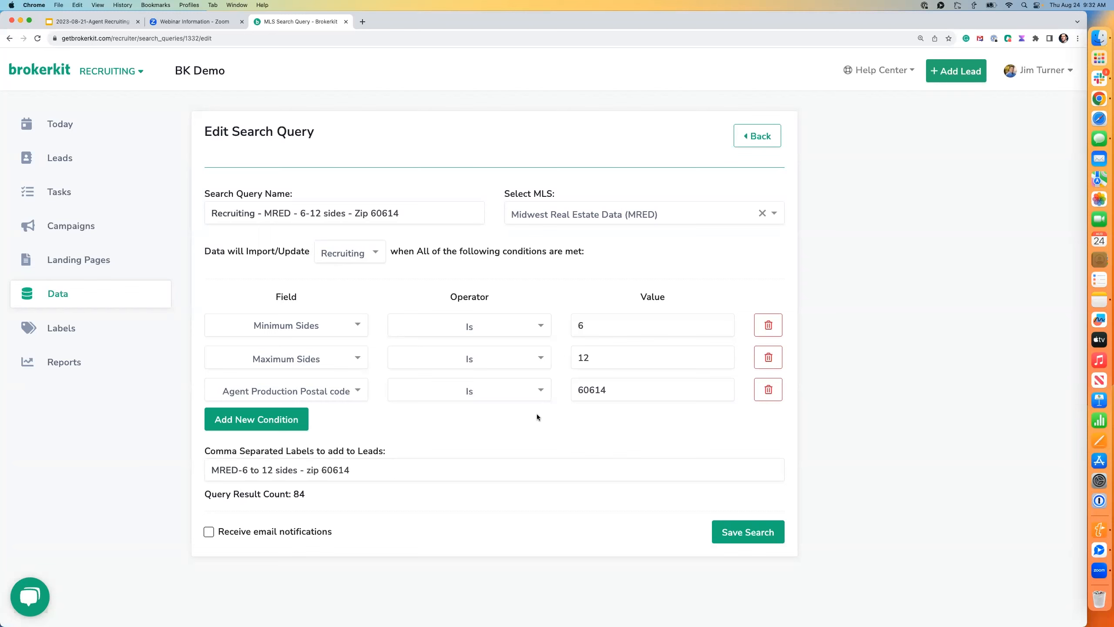
- Examine the values of the query's Minimum Sides, Maximum Sides and Agent Production Postal code conditions
double_click(583, 325)
double_click(580, 359)
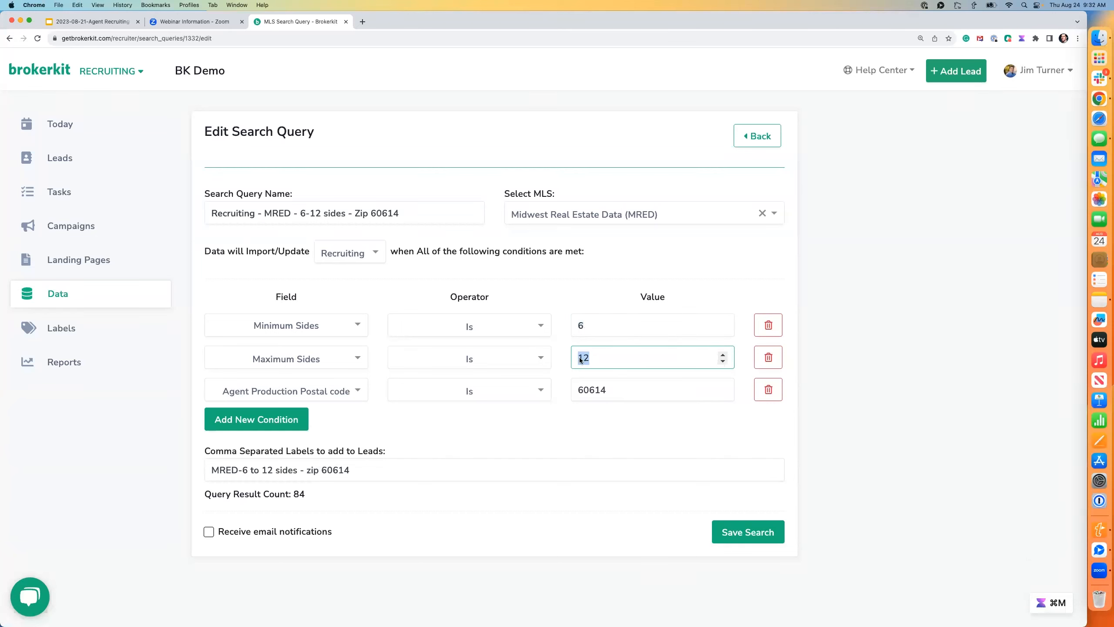
double_click(609, 390)
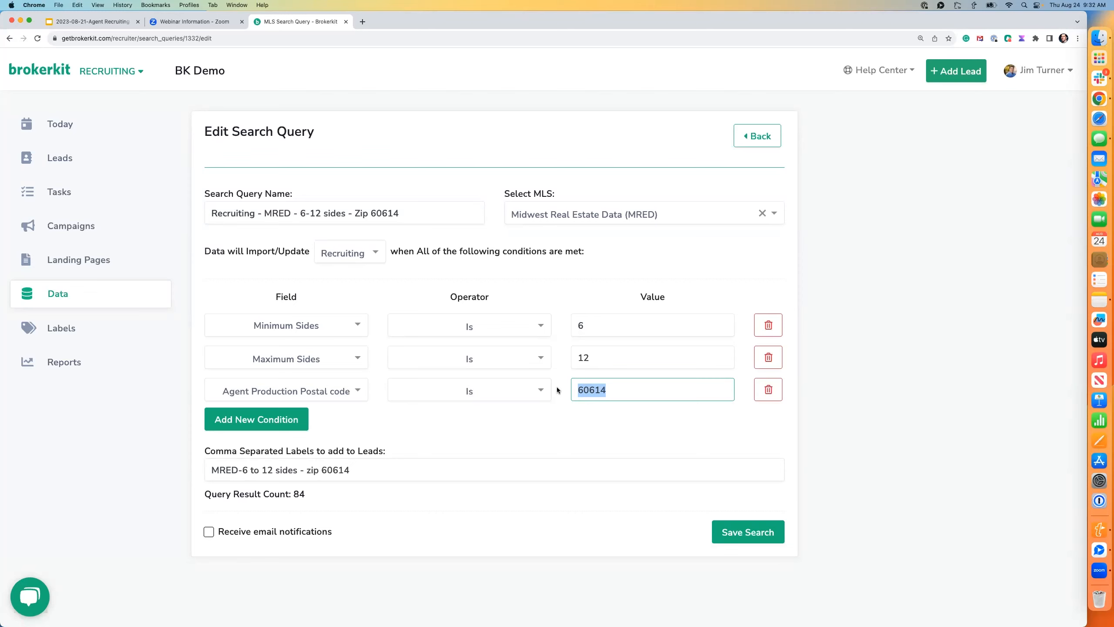
click(618, 253)
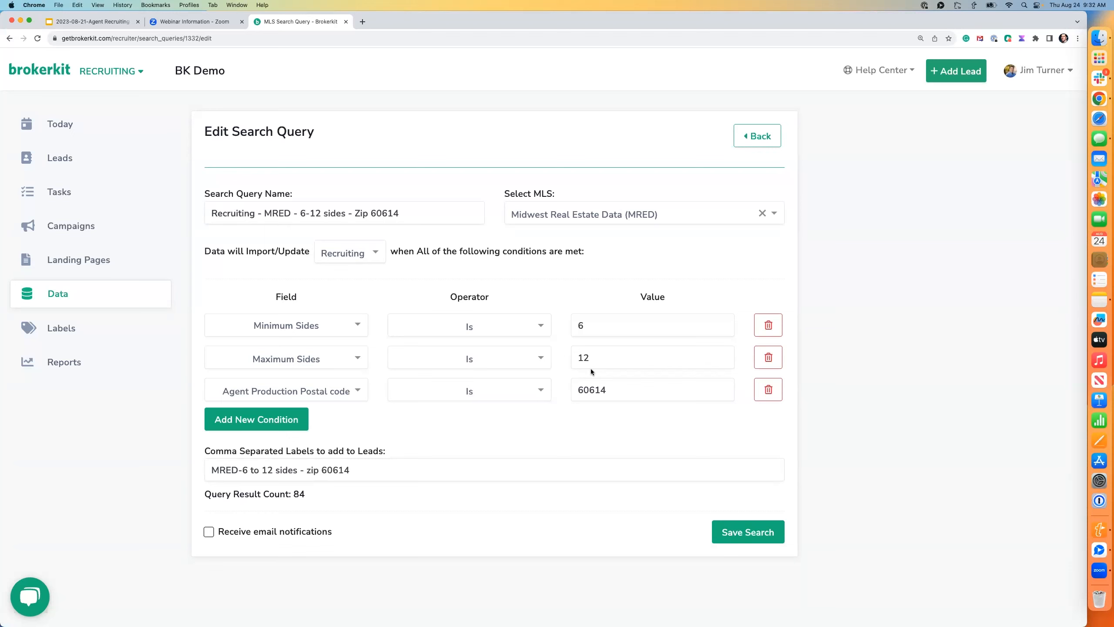
- Show the advanced search options of the leads list and examine the Referrer, Company and City filters
mouse_move(519, 193)
click(60, 158)
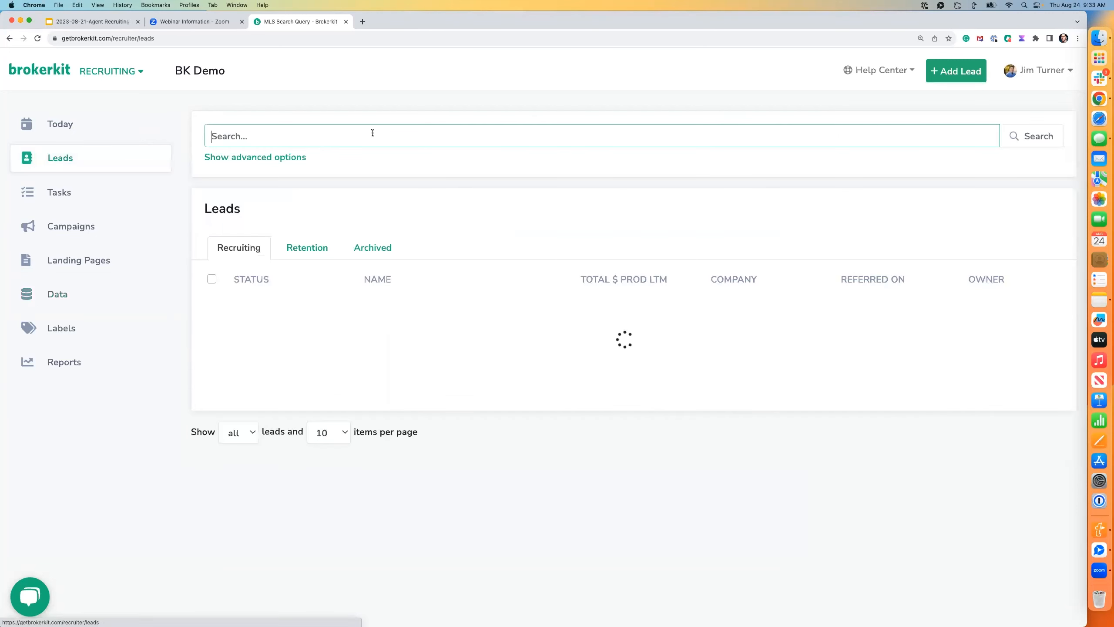
click(277, 159)
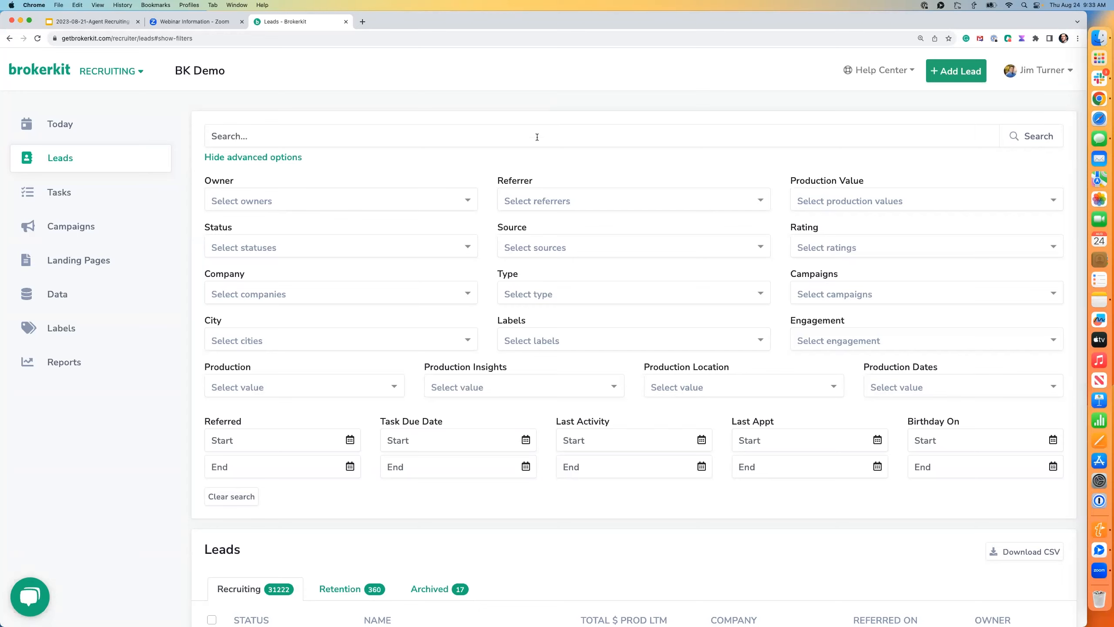
drag(495, 181, 533, 179)
drag(207, 275, 253, 275)
drag(206, 322, 228, 321)
- Filter the leads by Total # Production LTM with a minimum of 02
click(225, 388)
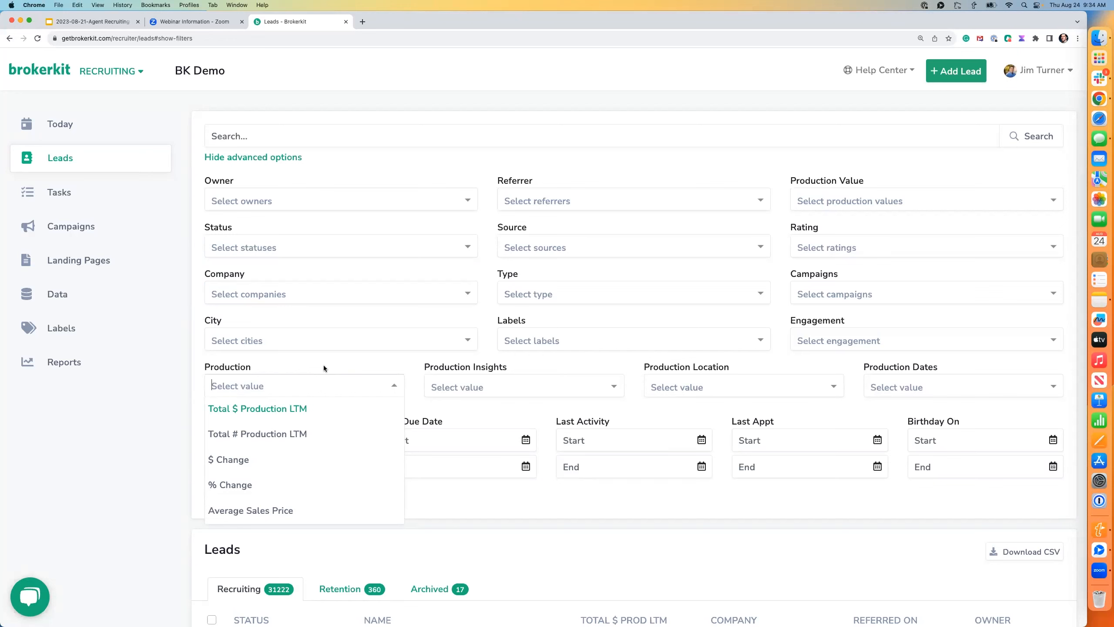
click(253, 433)
click(242, 408)
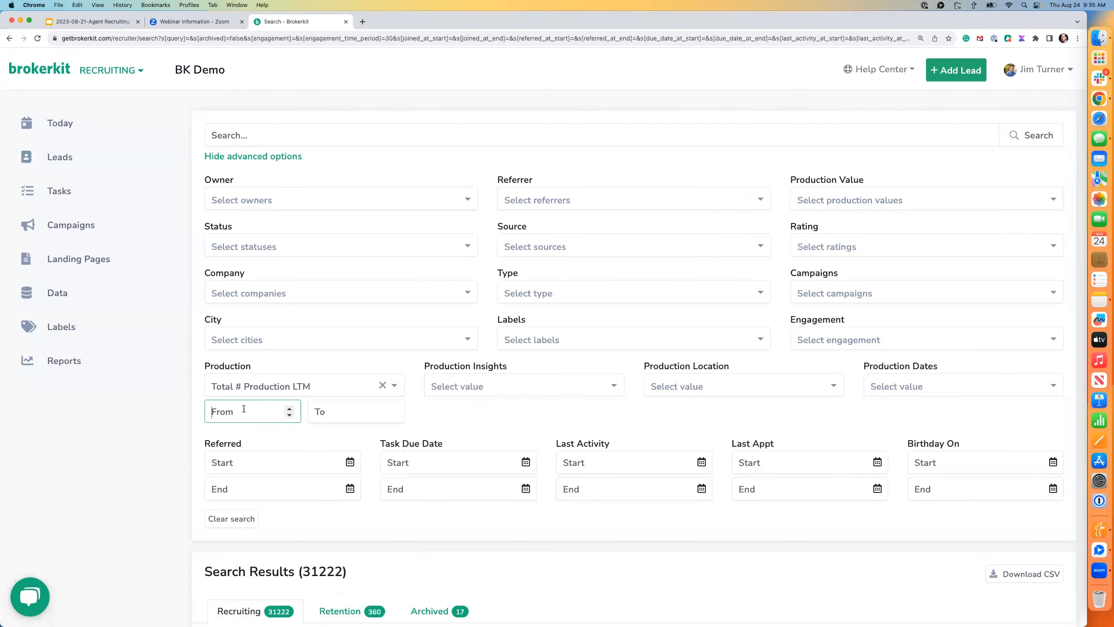
text(02)
key(super+a)
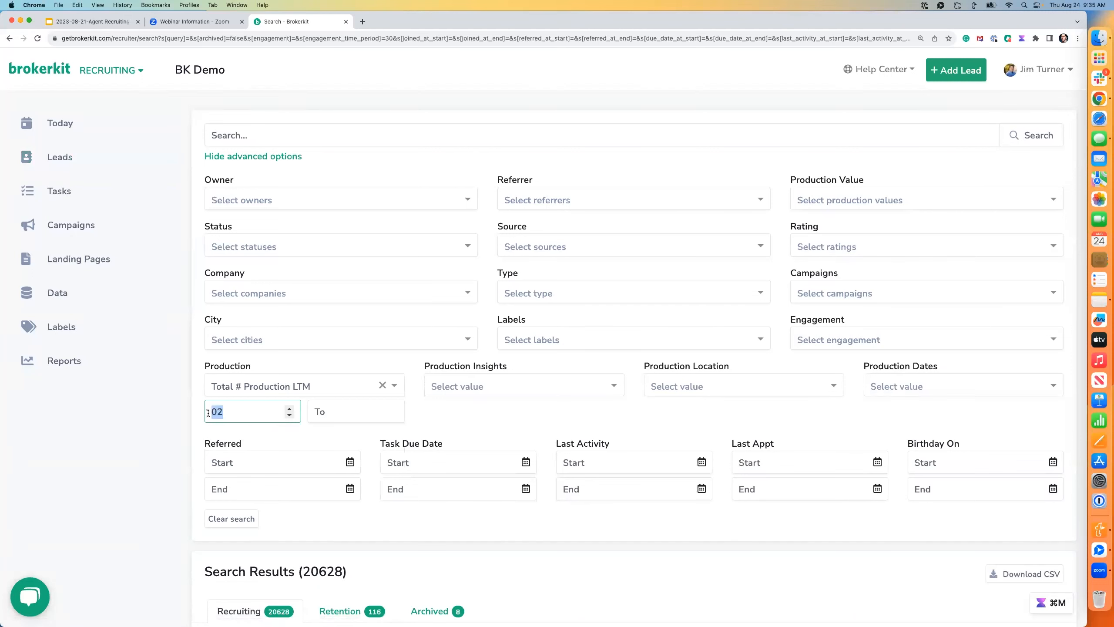
- Switch the Production filter to Total $ Production LTM with a minimum of 2000000
click(270, 388)
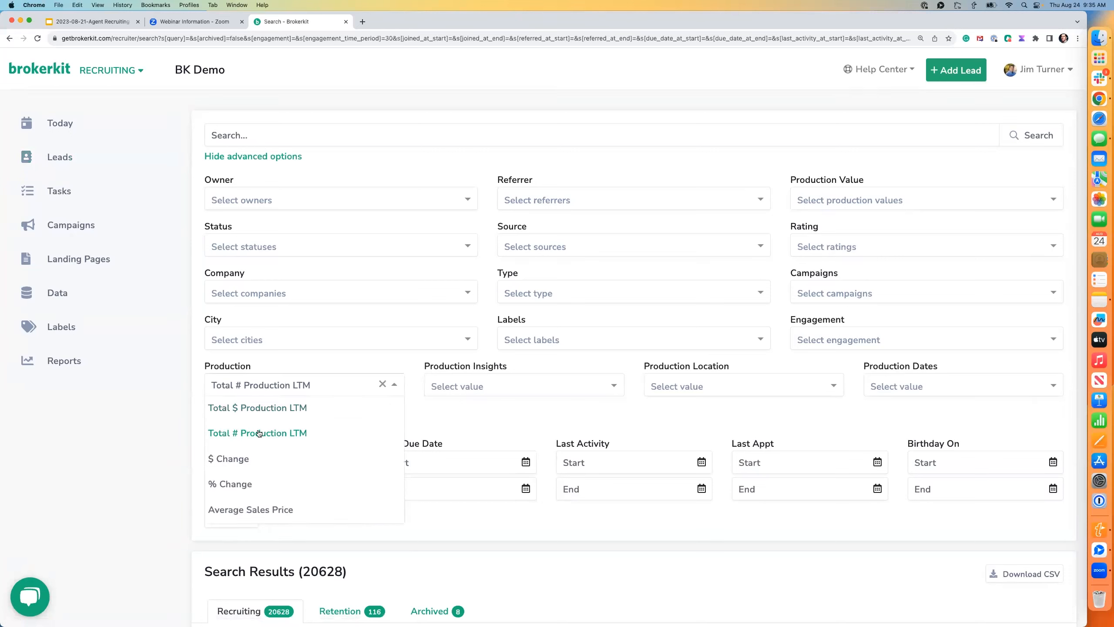
click(253, 404)
key(Tab)
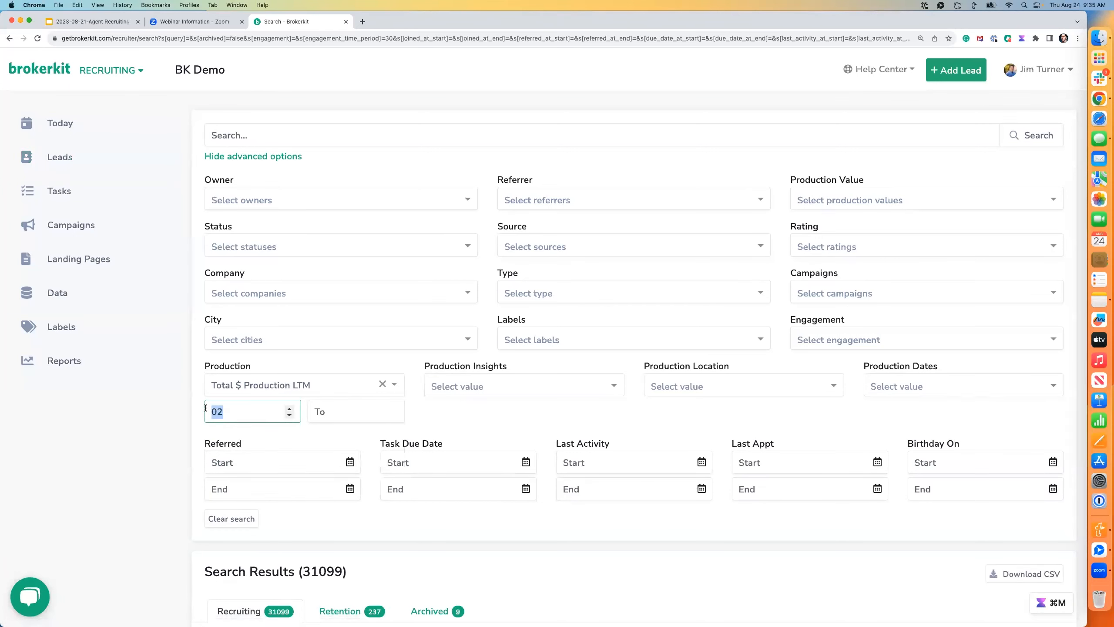
text(200000)
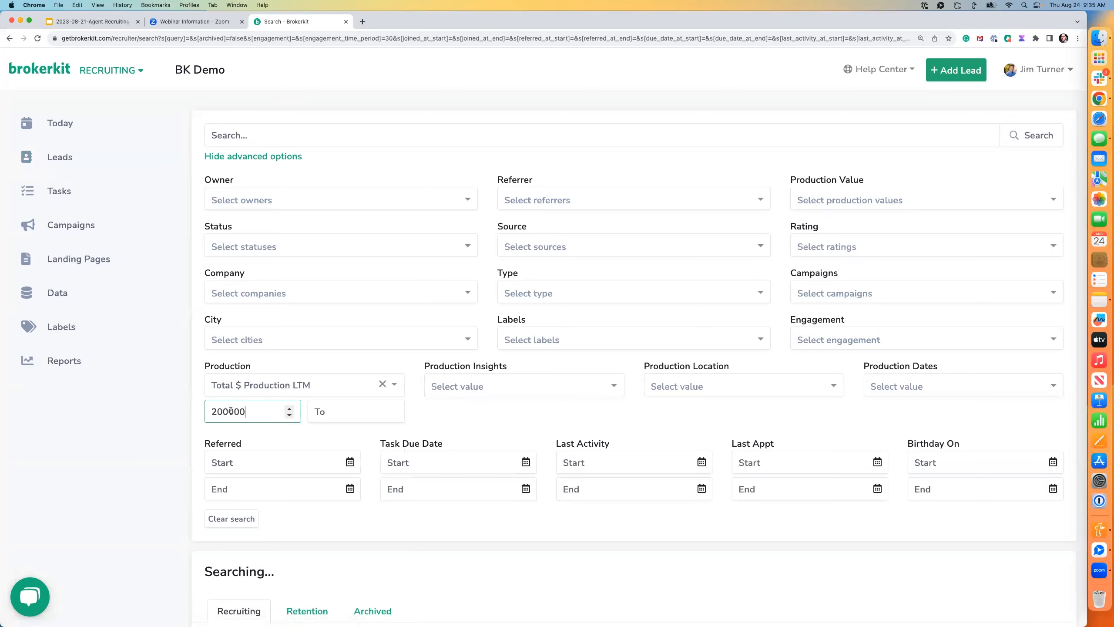
text(0)
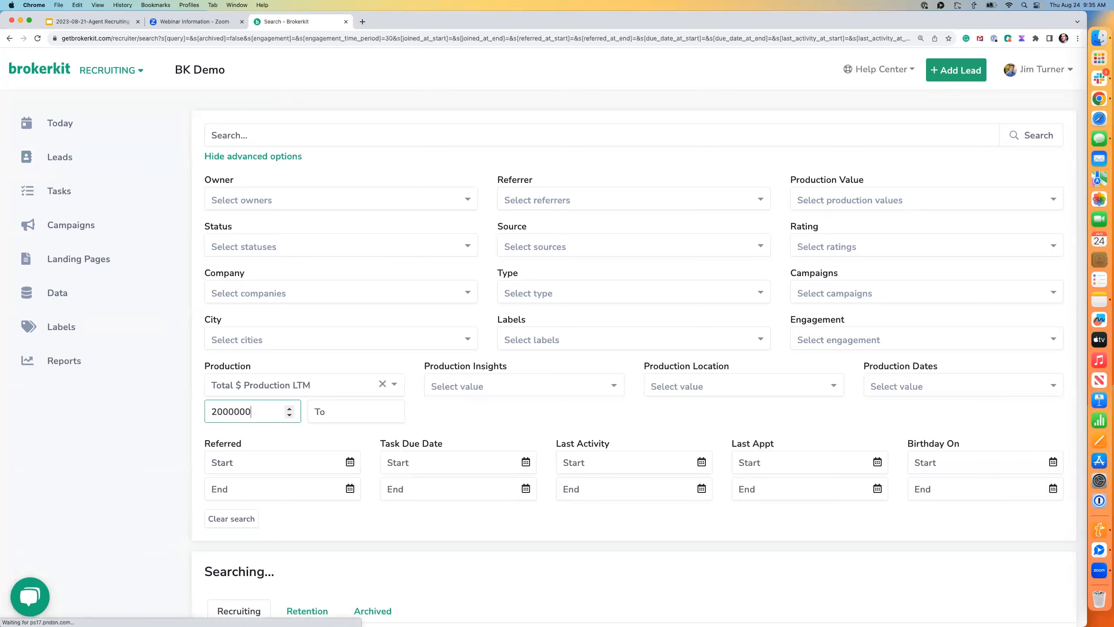
- Set the upper limit of the Total $ Production LTM range to 3000000
double_click(262, 411)
key(super+c)
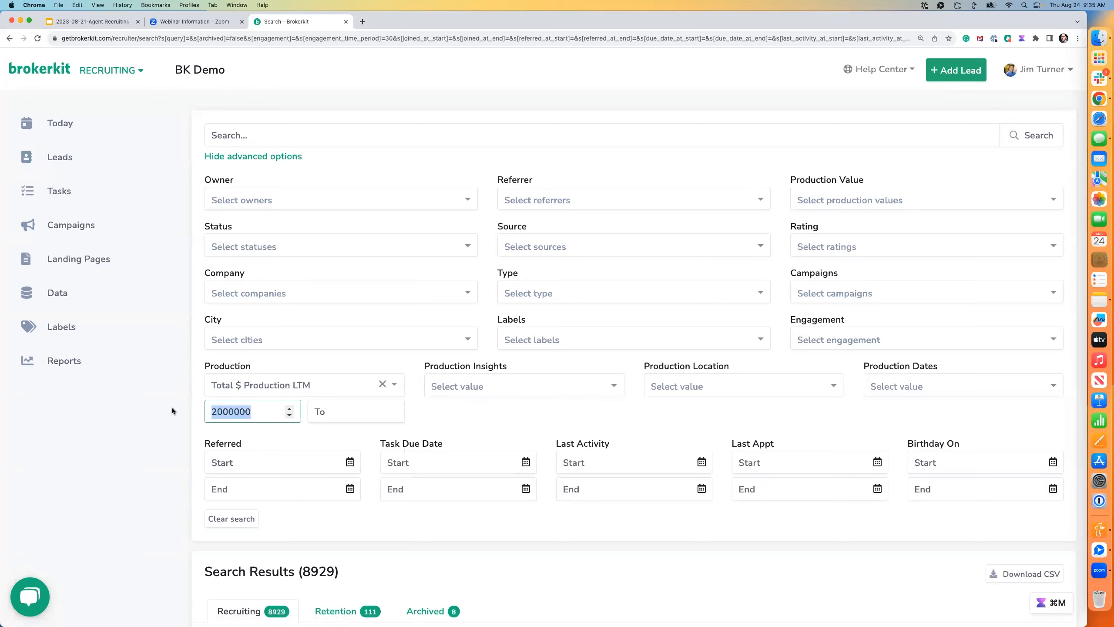
click(332, 404)
key(super+v)
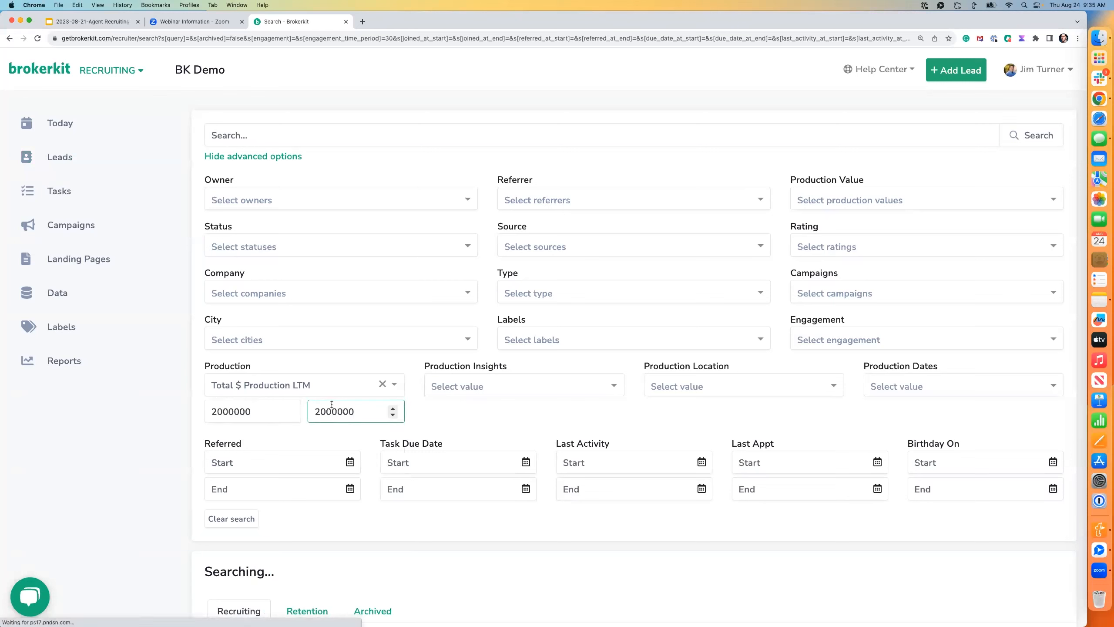
drag(320, 412, 207, 410)
text(3)
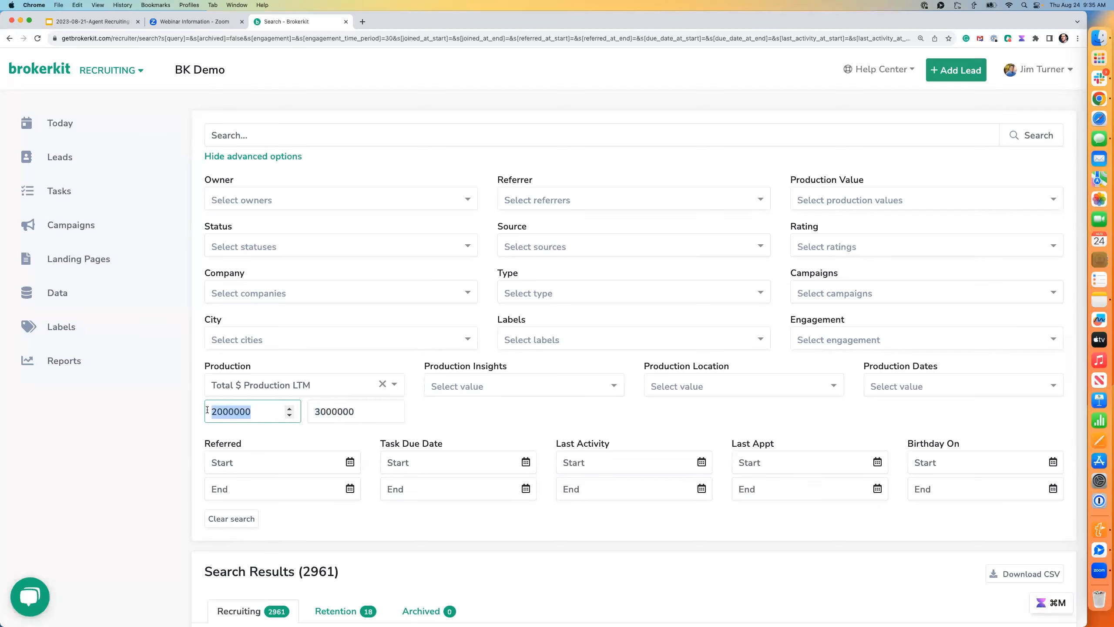
click(257, 412)
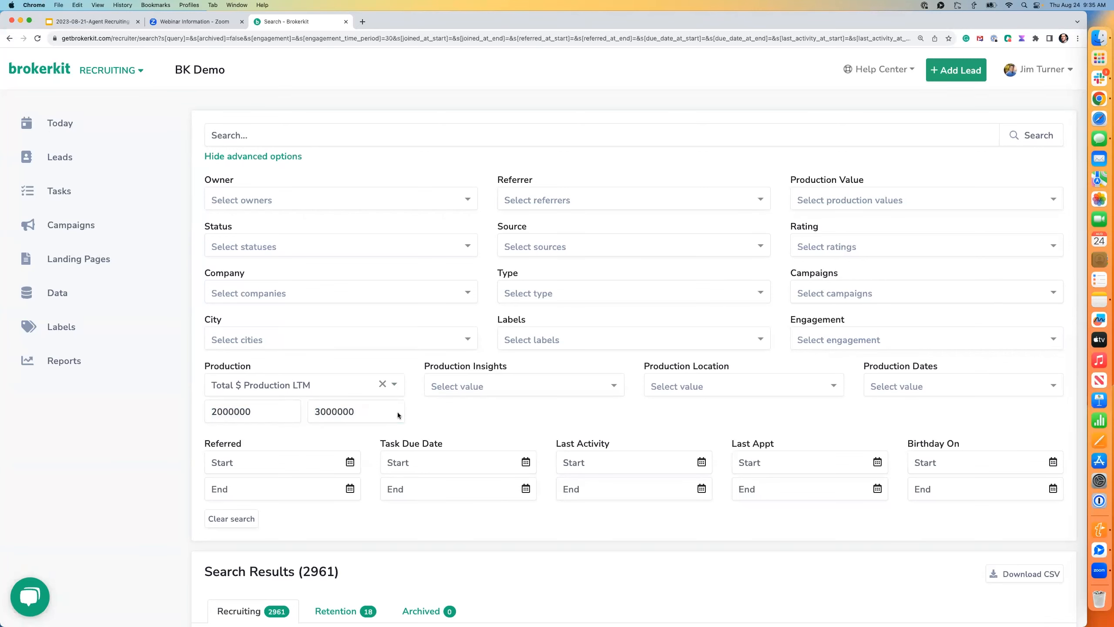
- Review the number of leads matching the production range, and clear the Production filter
click(263, 385)
click(474, 409)
scroll(424, 393, down, 2)
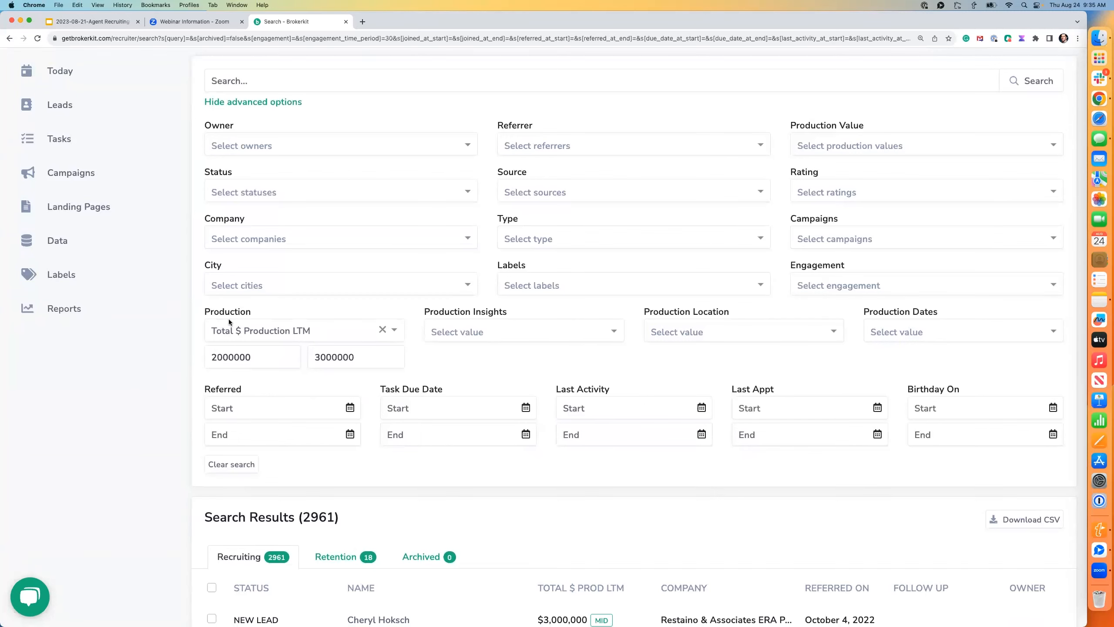
scroll(229, 321, down, 3)
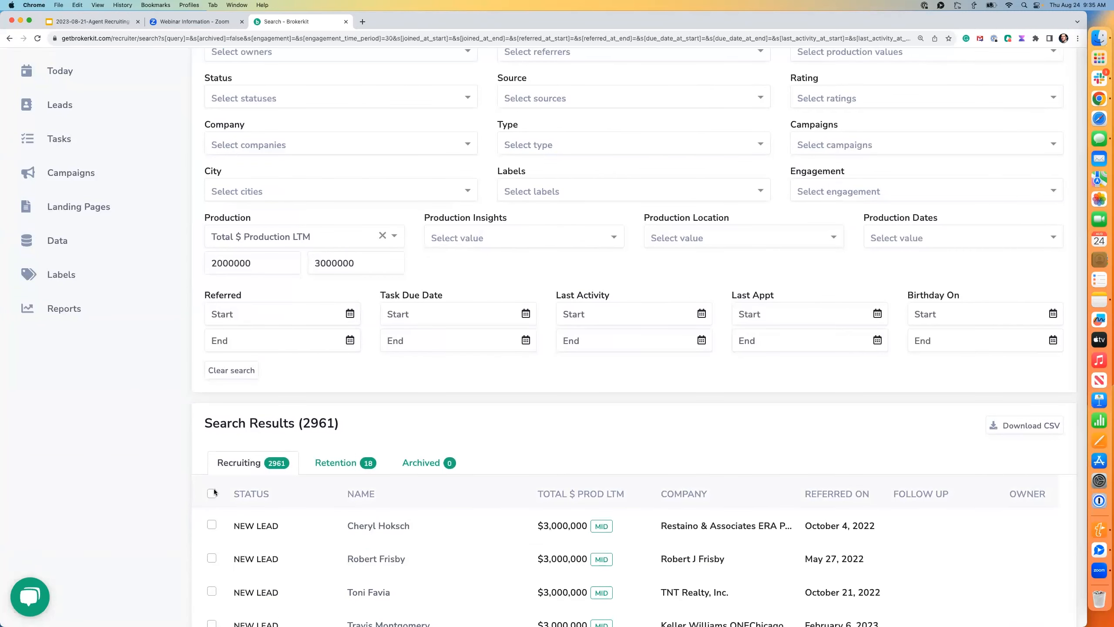
click(233, 263)
drag(308, 418, 335, 420)
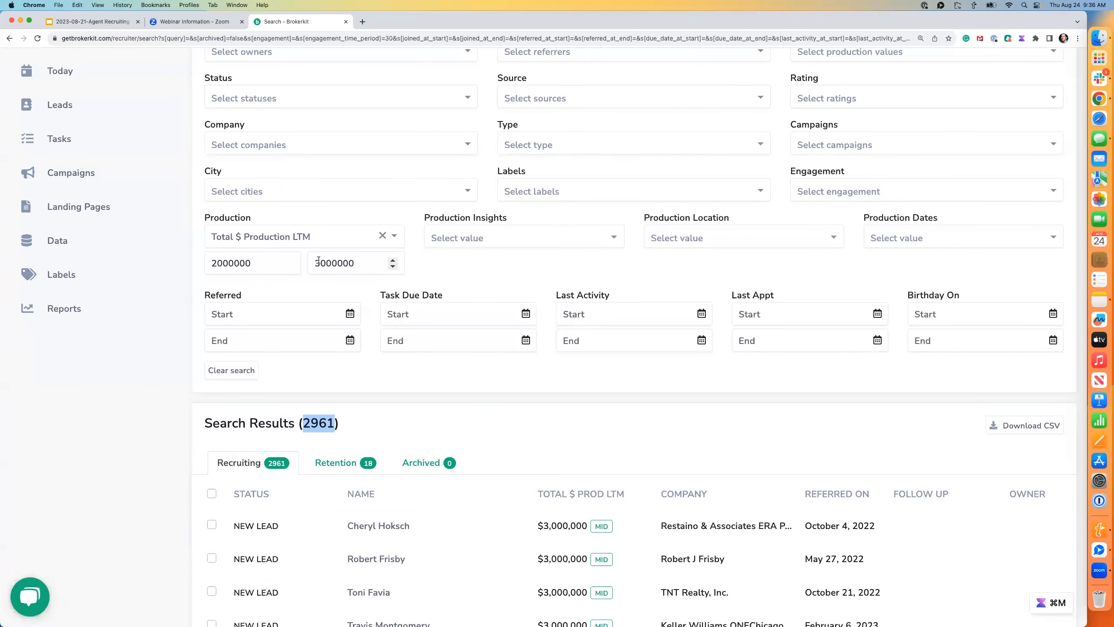
drag(303, 422, 337, 421)
click(382, 236)
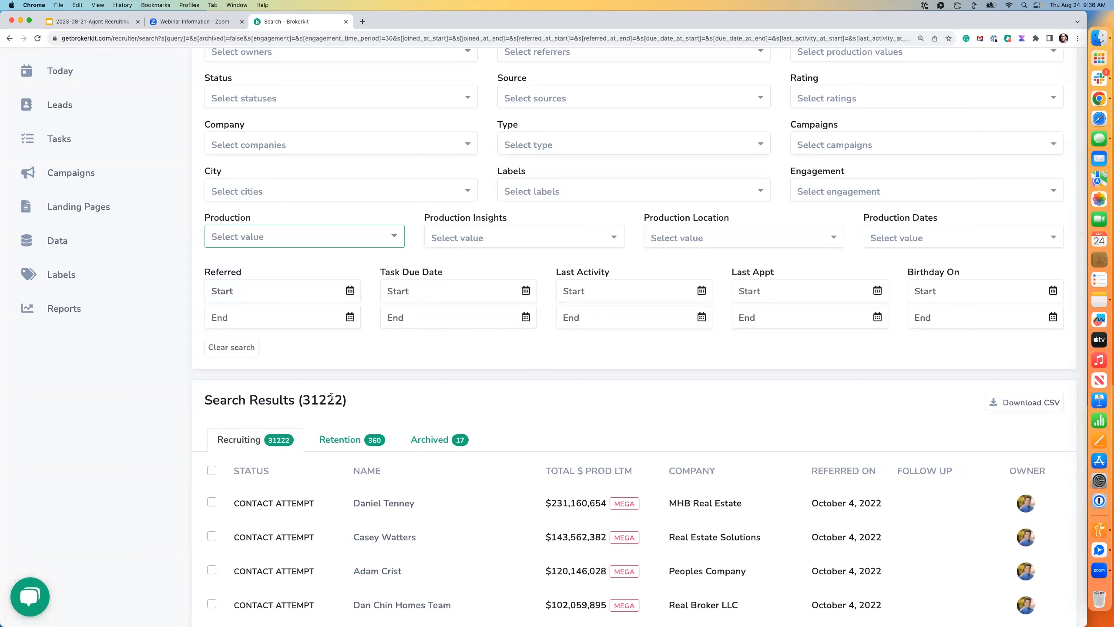
- Examine the metrics available in the Production filter without choosing one
click(265, 240)
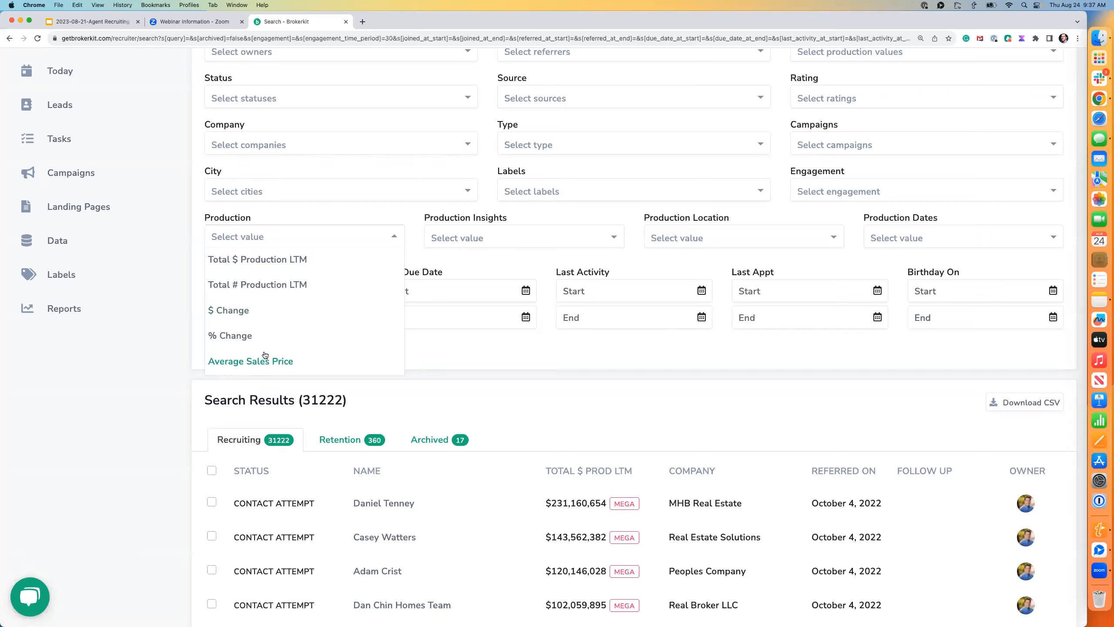
click(506, 347)
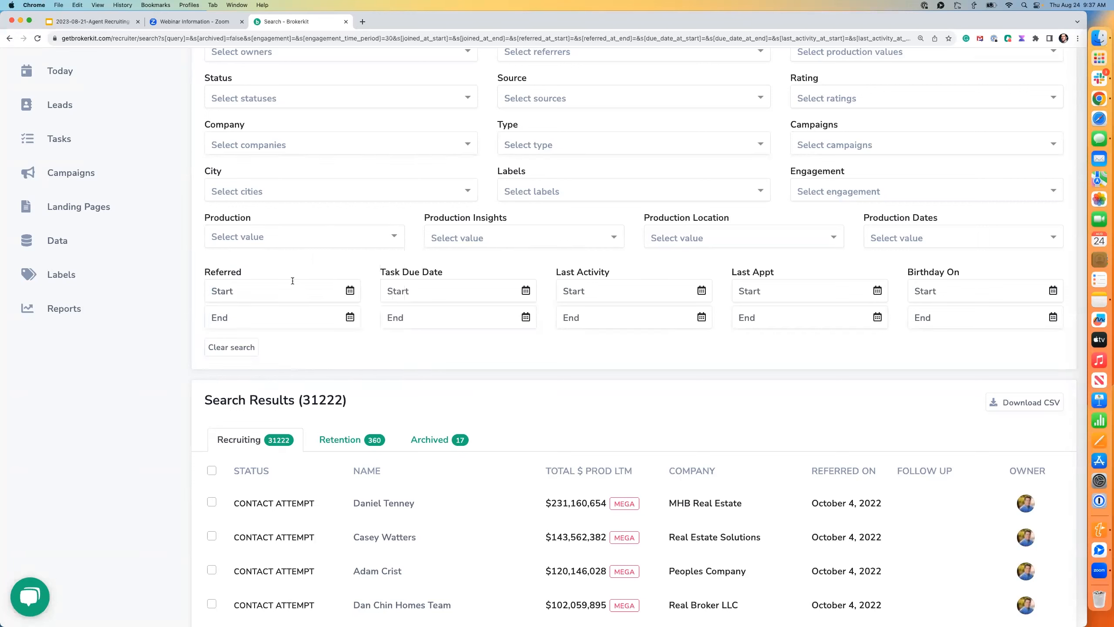
click(268, 239)
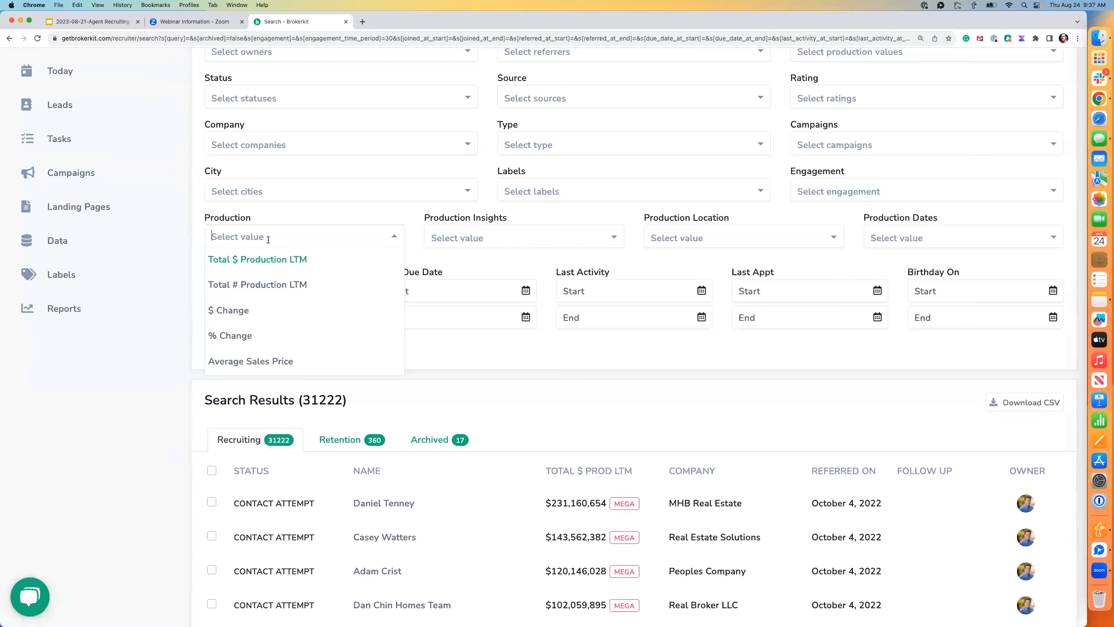
click(480, 265)
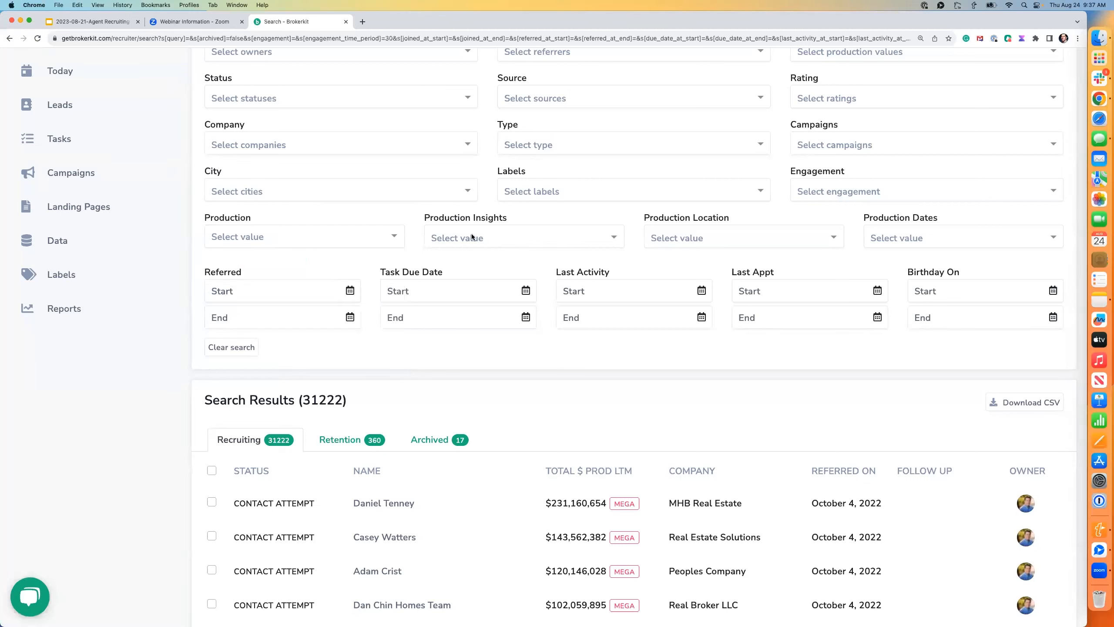
- Examine the levels offered for the Current Switch Risk production insight, and clear the insight filter
click(505, 237)
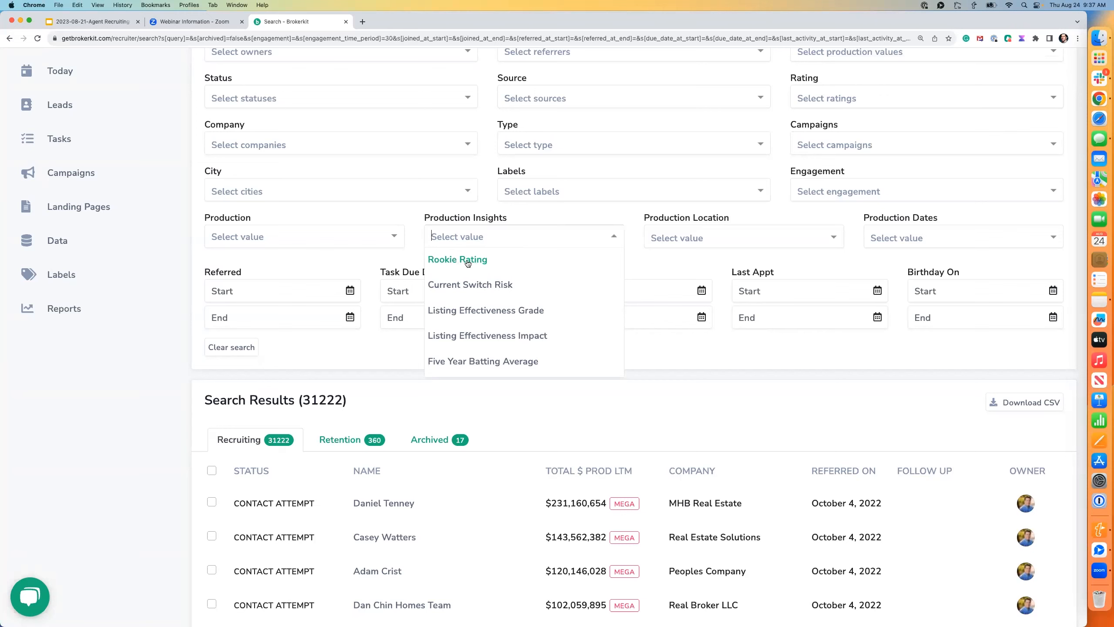
click(444, 288)
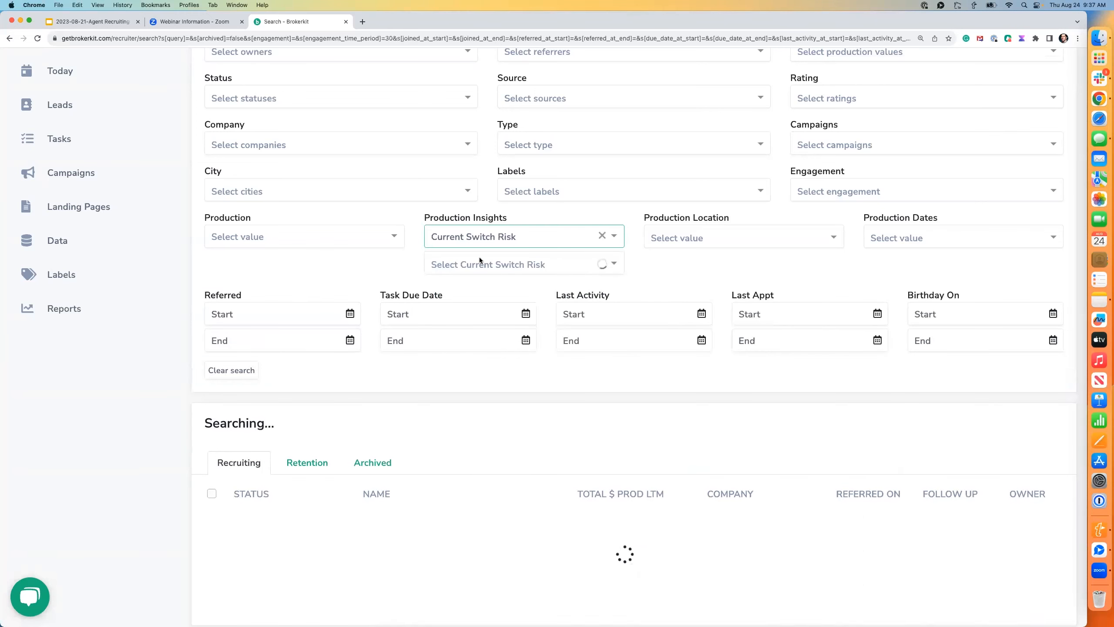
click(480, 262)
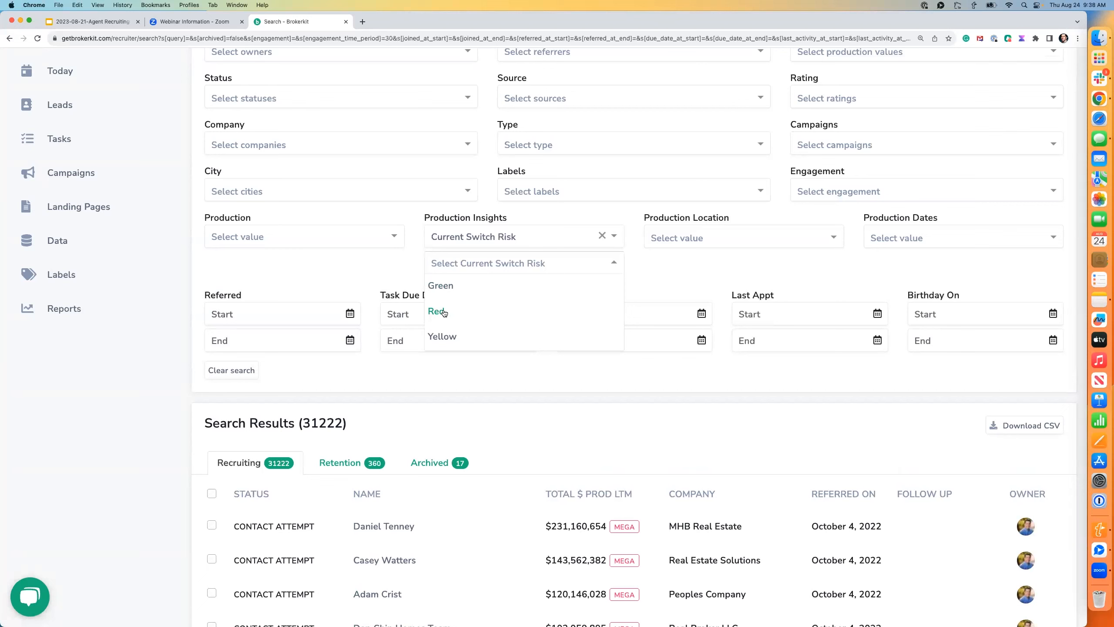
click(602, 236)
click(255, 239)
click(248, 284)
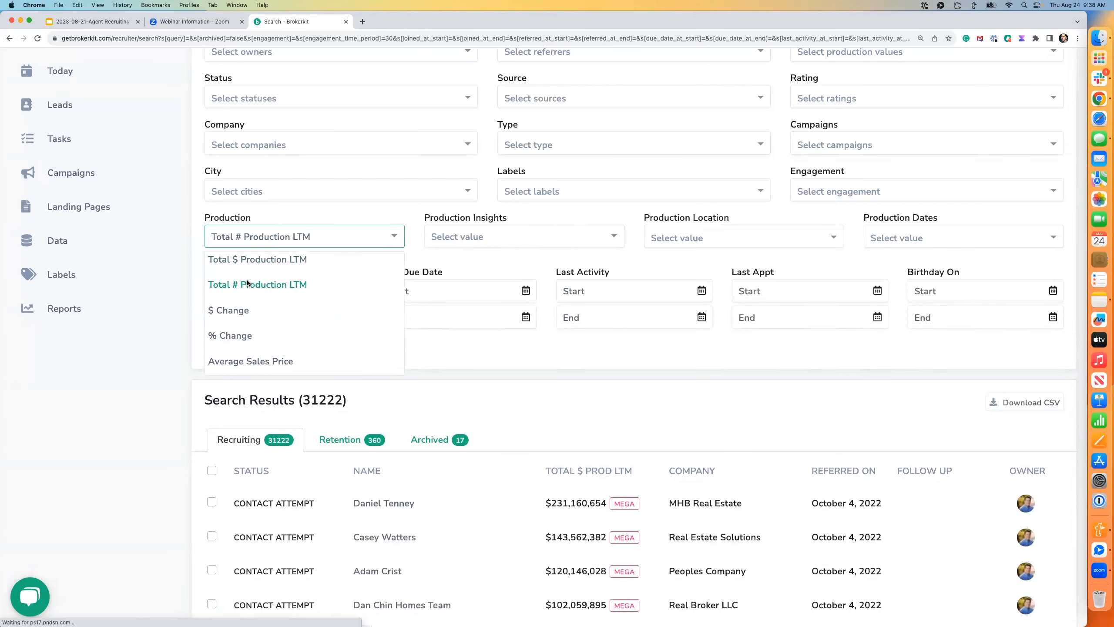
drag(244, 263, 207, 265)
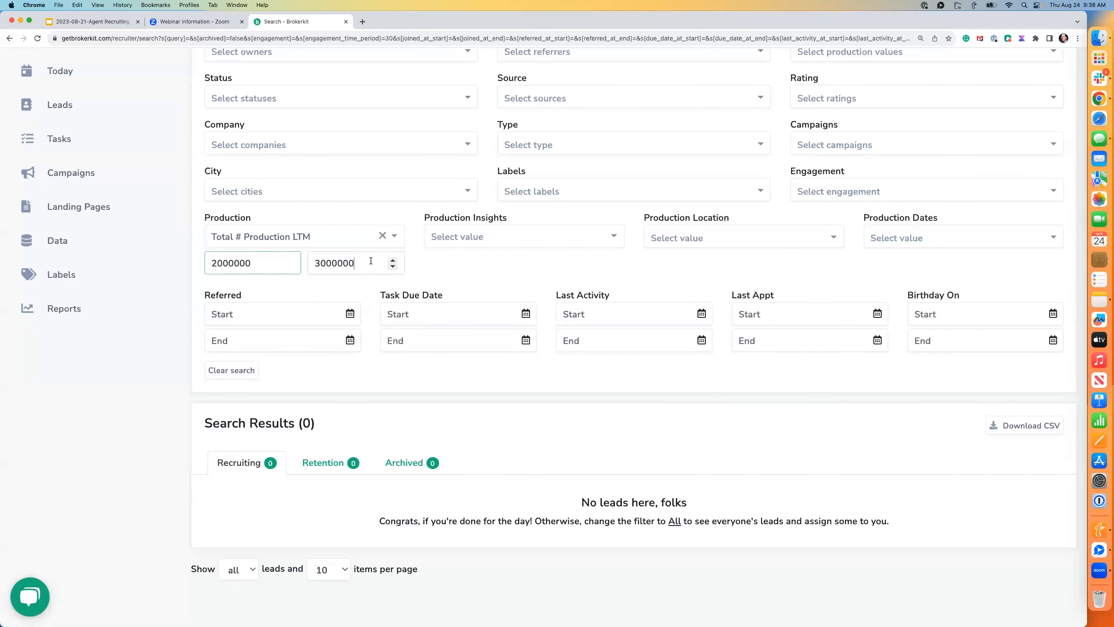
click(479, 236)
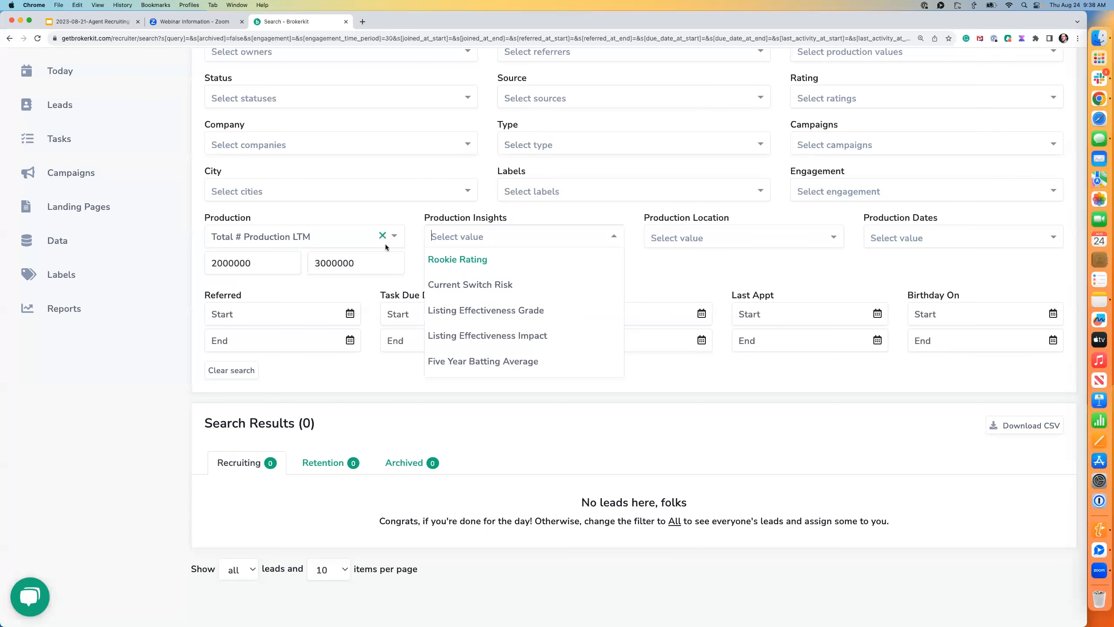
click(409, 256)
click(239, 370)
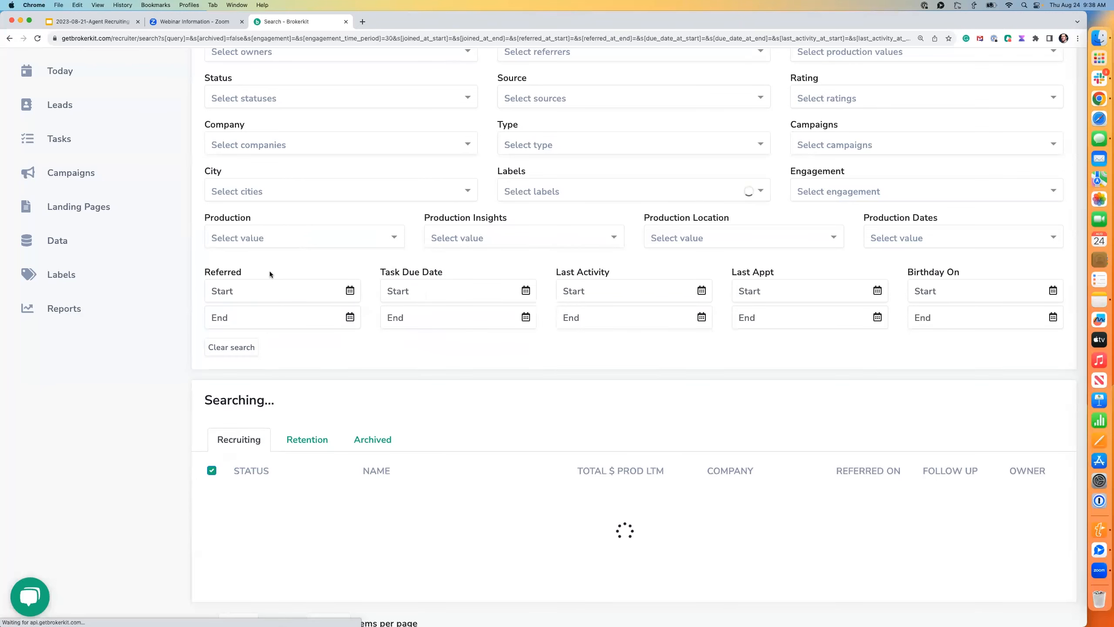
- Filter the leads by Total # Production LTM from 6 to 12, and check the number of matches
click(268, 237)
click(248, 285)
click(229, 265)
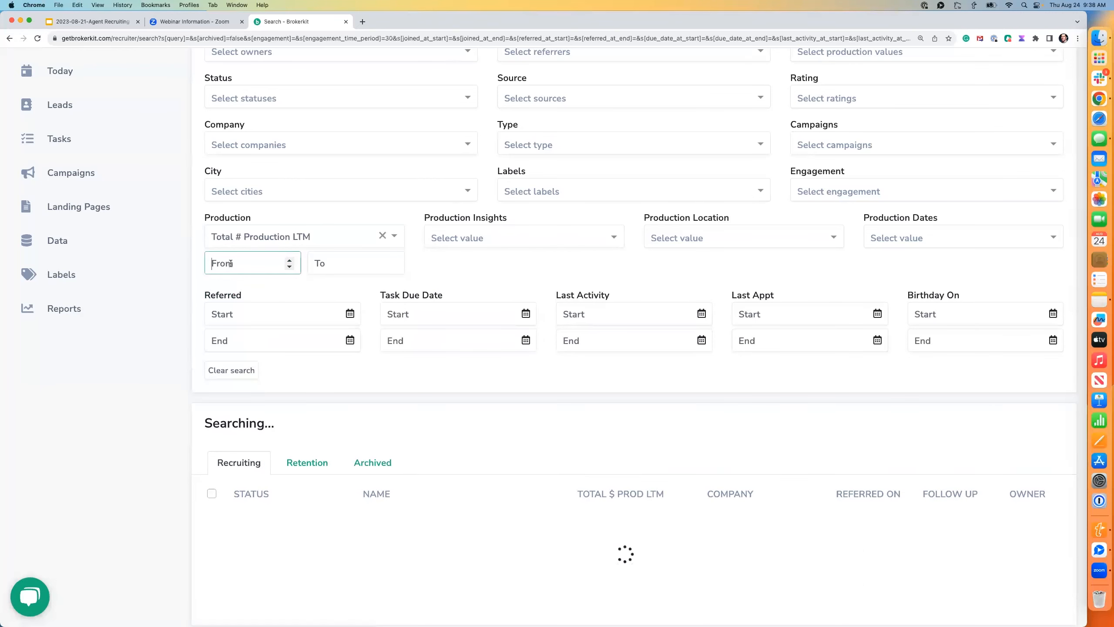
text(6)
click(345, 263)
text(12)
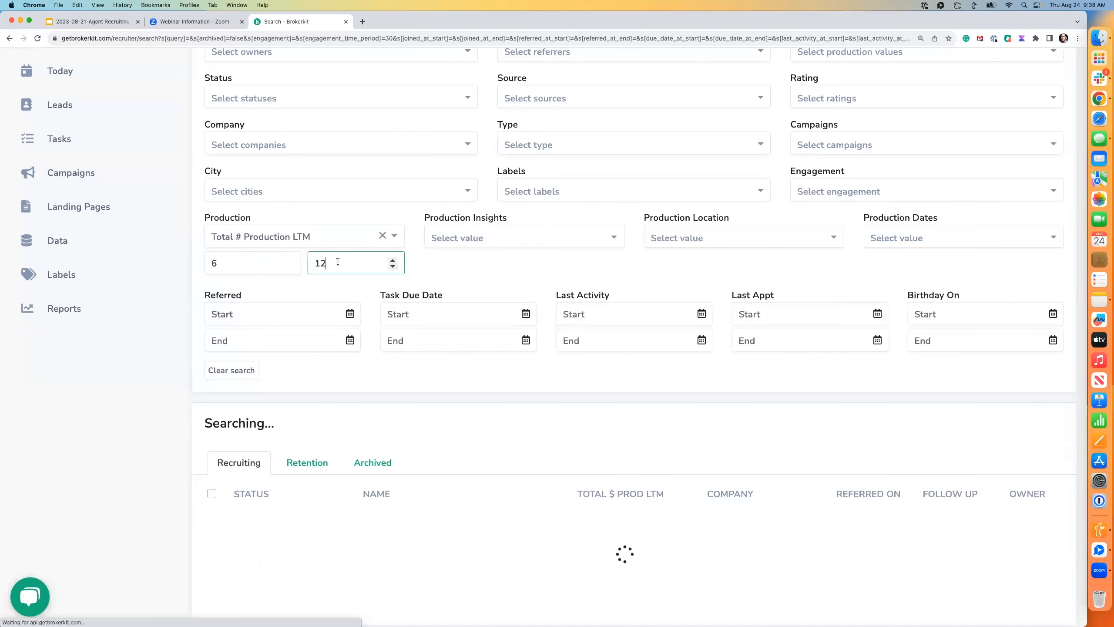
click(451, 274)
drag(307, 418, 334, 420)
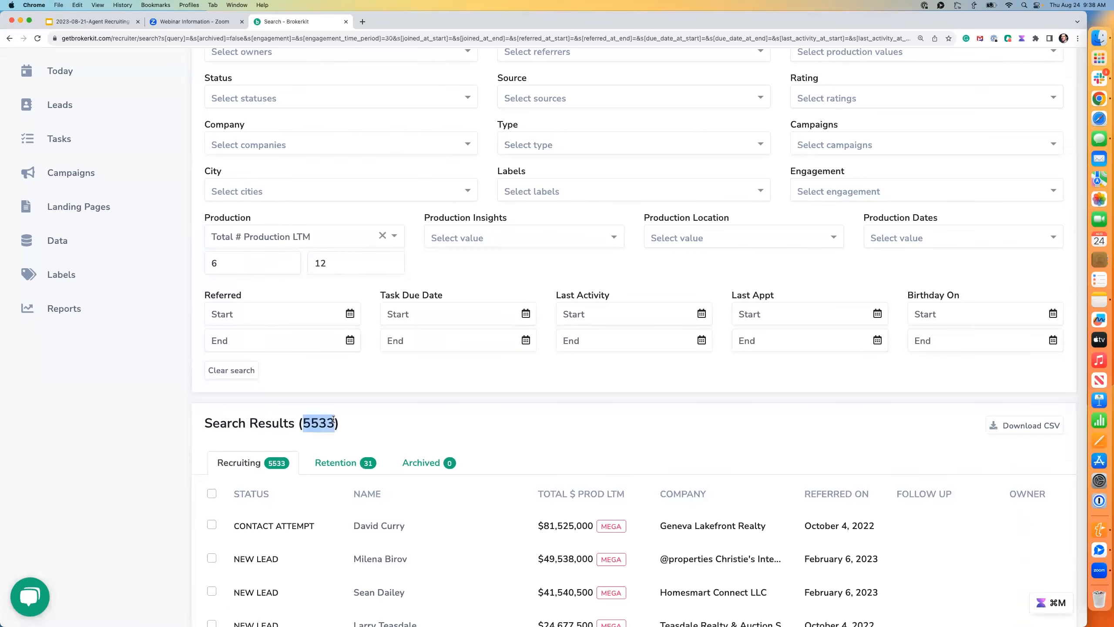
- Narrow the leads to those with a Red Current Switch Risk using Production Insights
click(491, 239)
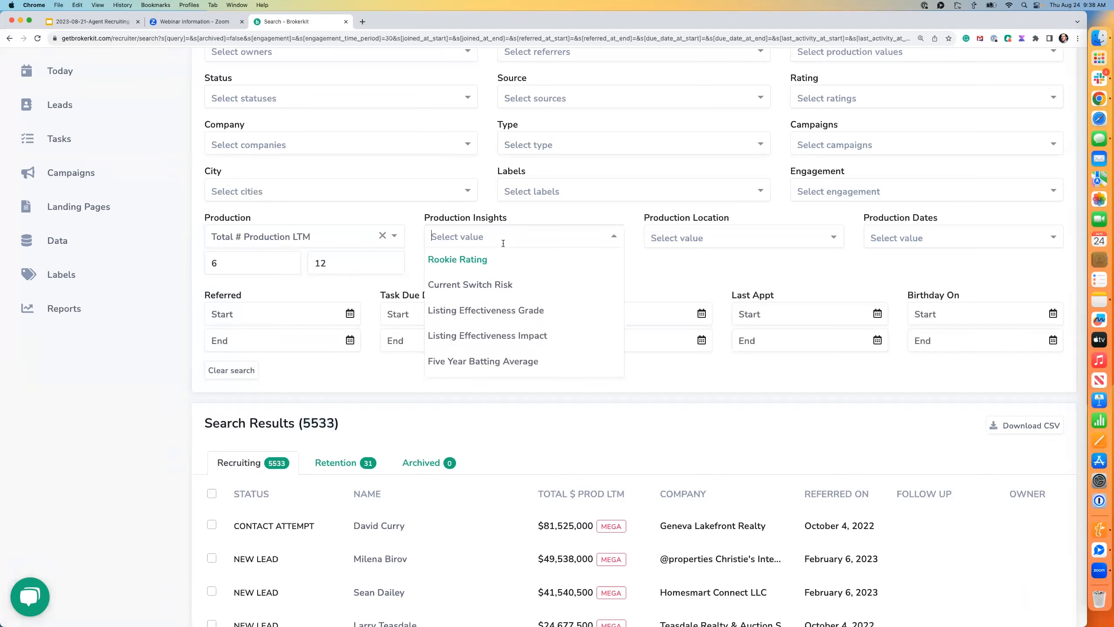
click(466, 283)
click(454, 265)
click(439, 312)
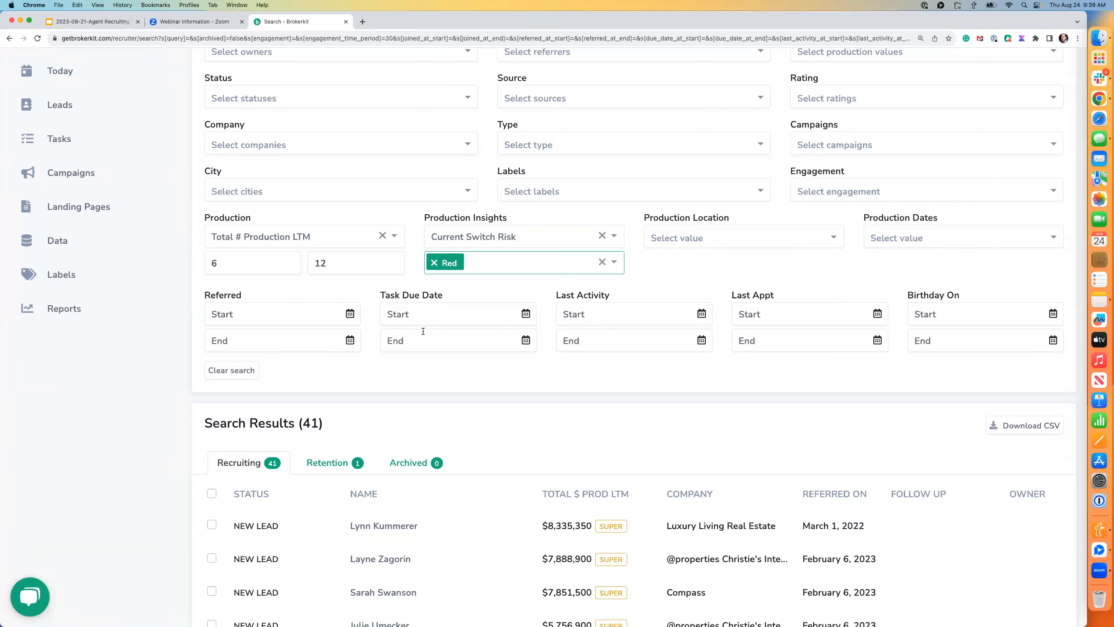
- Review the other Production Insights options, and clear the Current Switch Risk filter
click(470, 238)
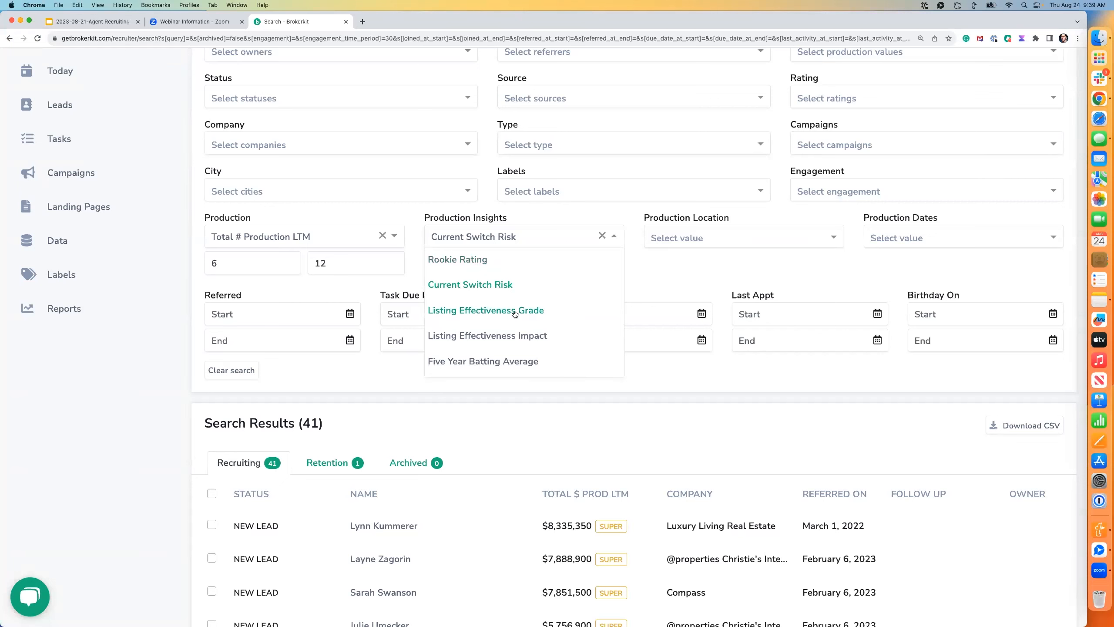
scroll(529, 333, down, 1)
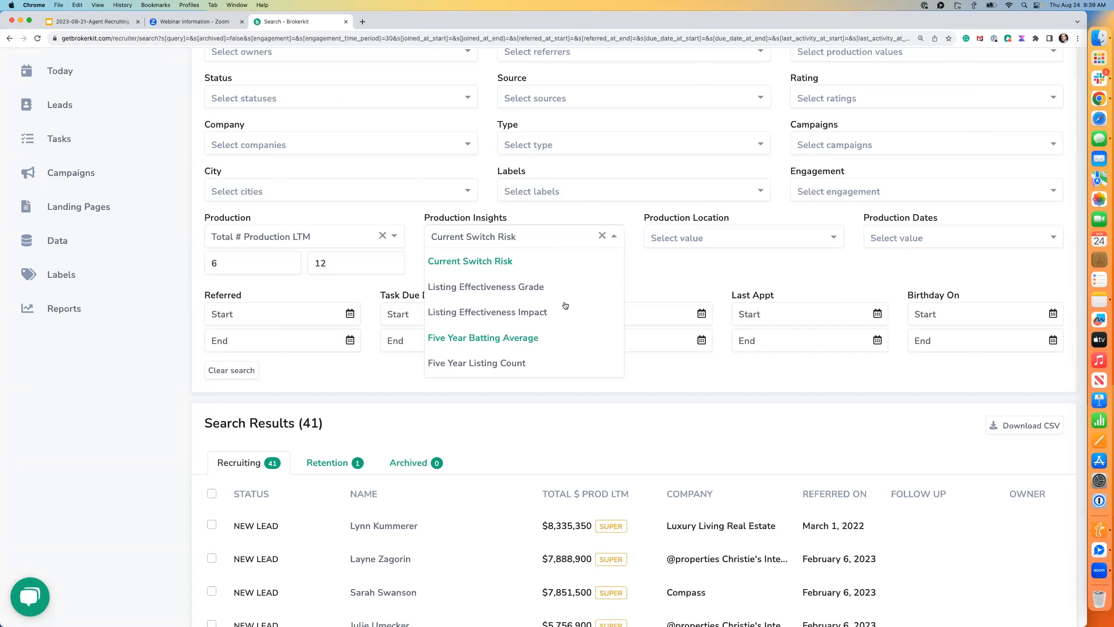
click(626, 259)
click(600, 235)
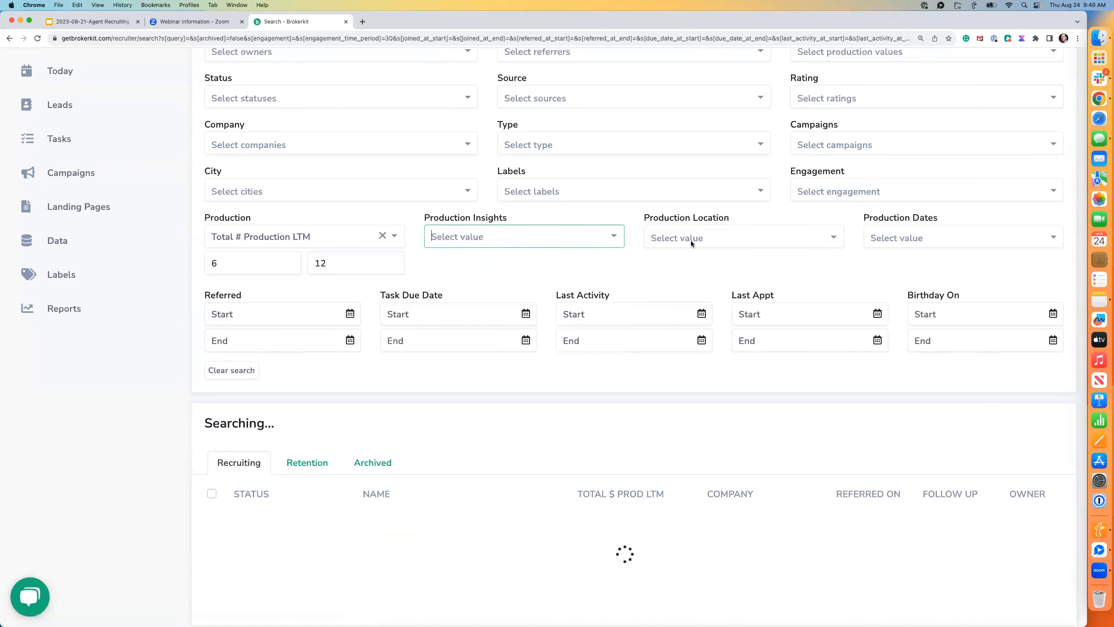
- Examine the options of the Production Location and Engagement filters without choosing any
click(706, 237)
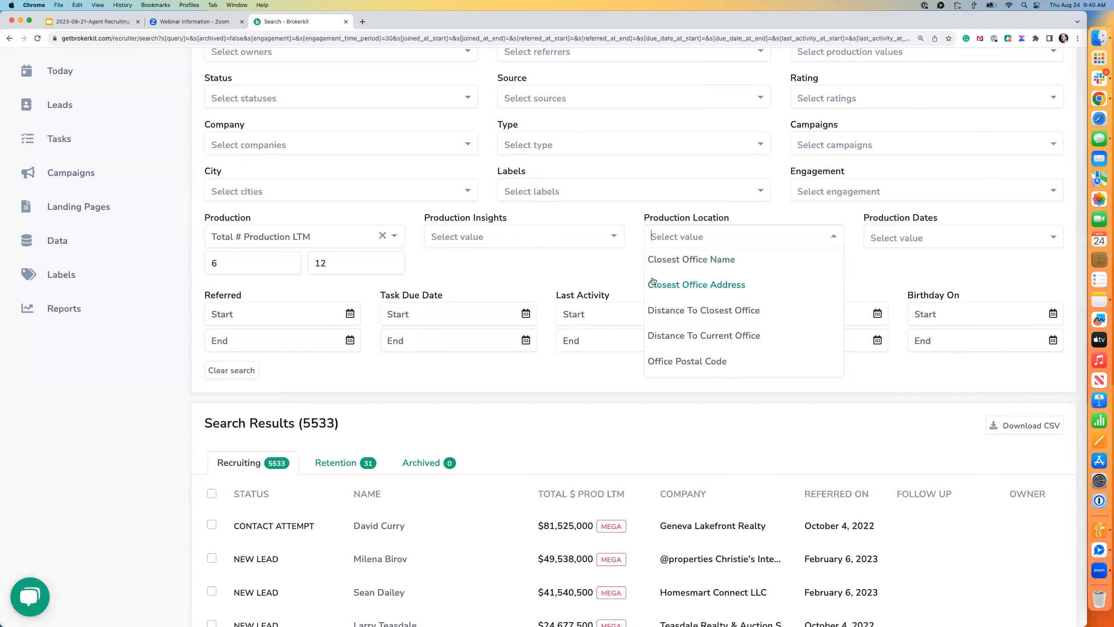
click(606, 270)
drag(789, 174, 868, 168)
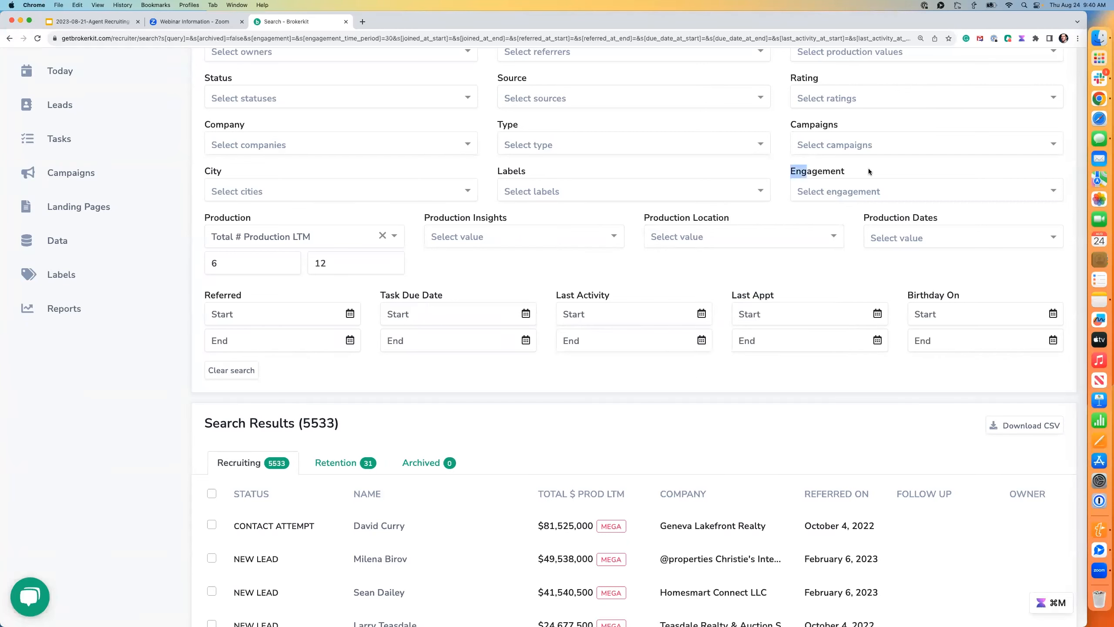
click(853, 187)
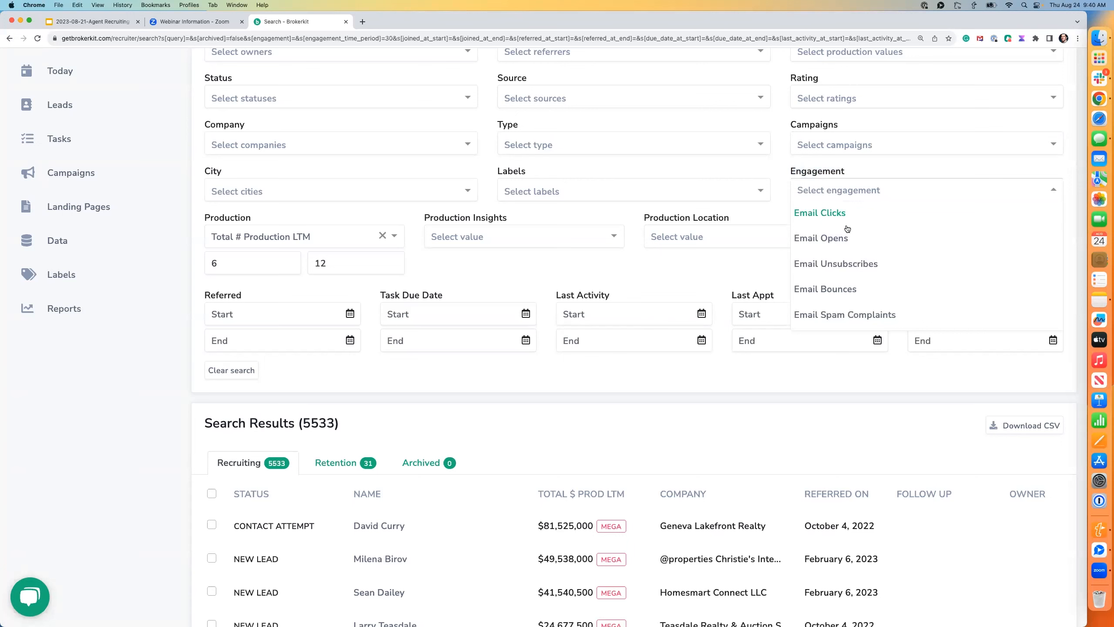
scroll(842, 227, down, 1)
scroll(842, 227, down, 2)
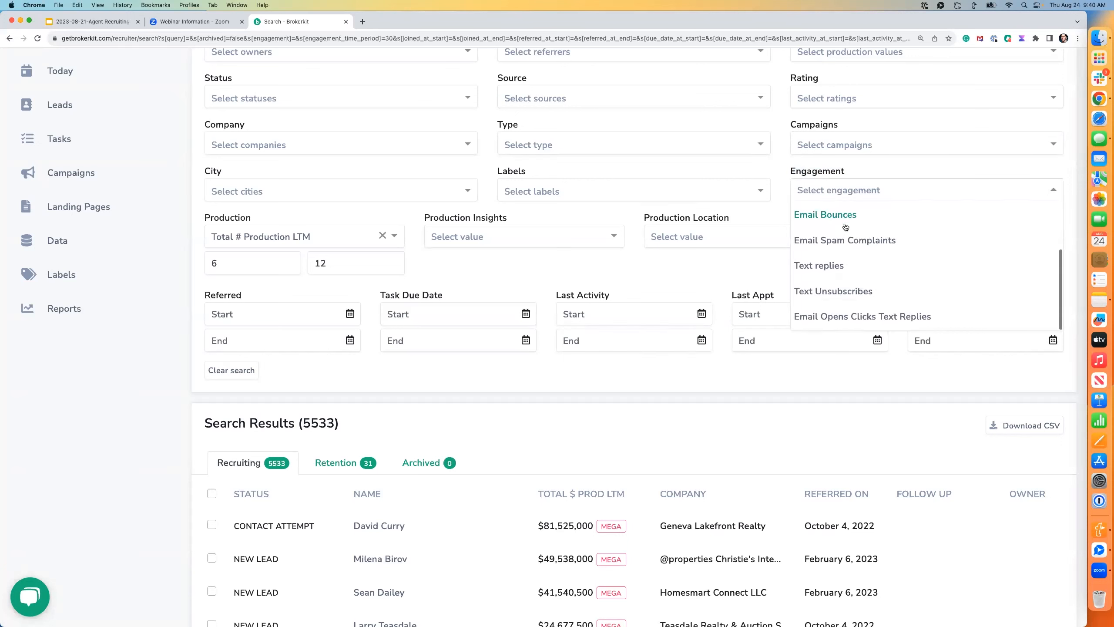
click(777, 260)
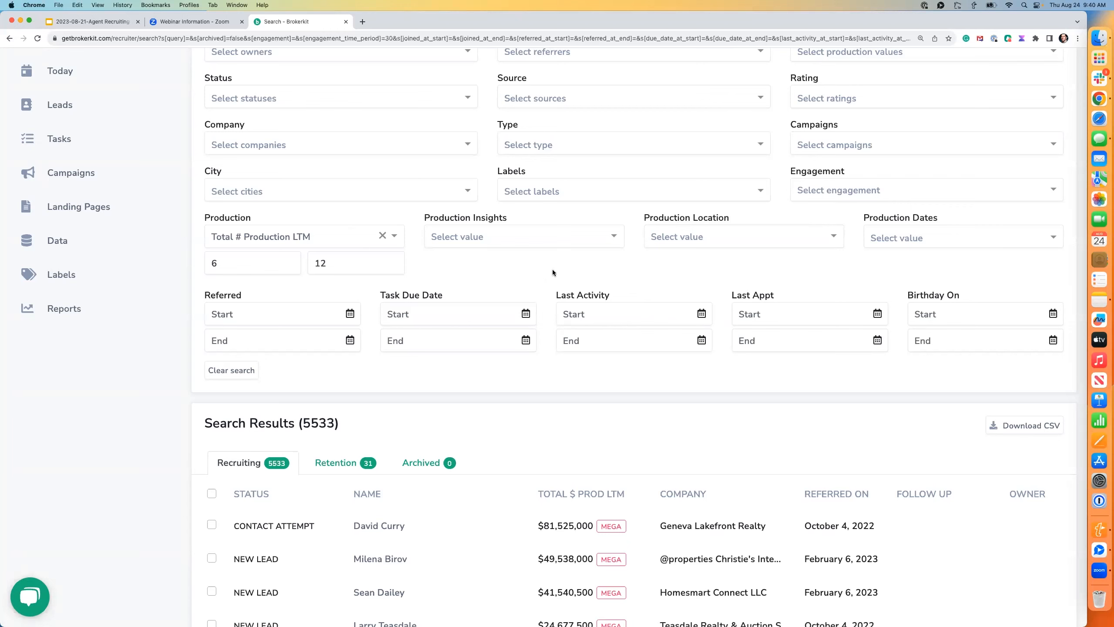
- Examine the Production Location options and the zip codes offered for Office Postal Code, and clear that filter
click(653, 230)
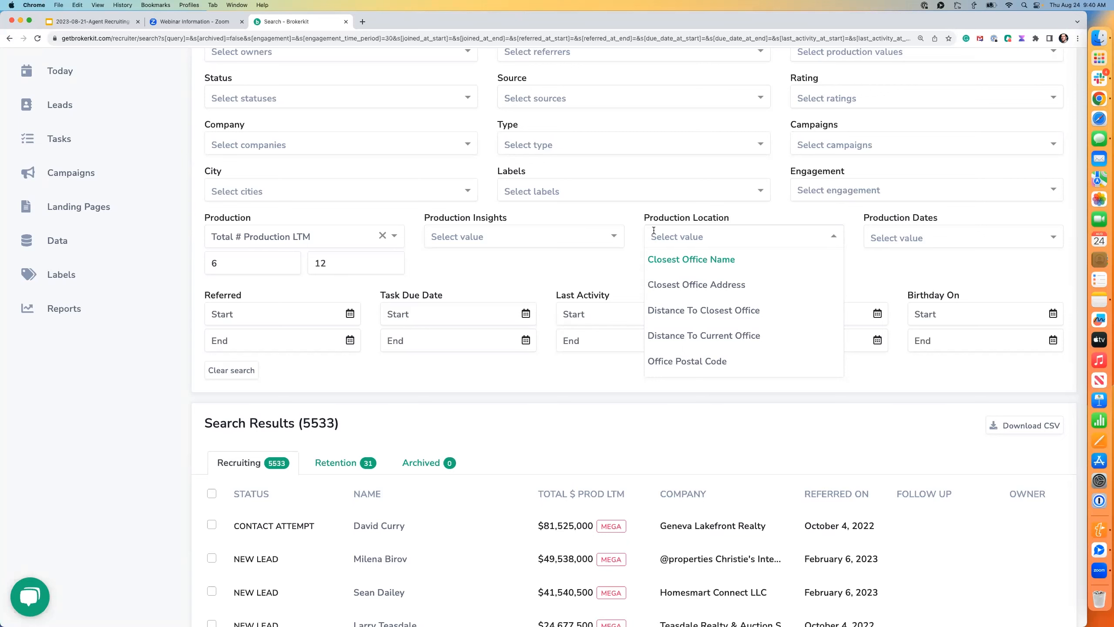
scroll(721, 295, down, 1)
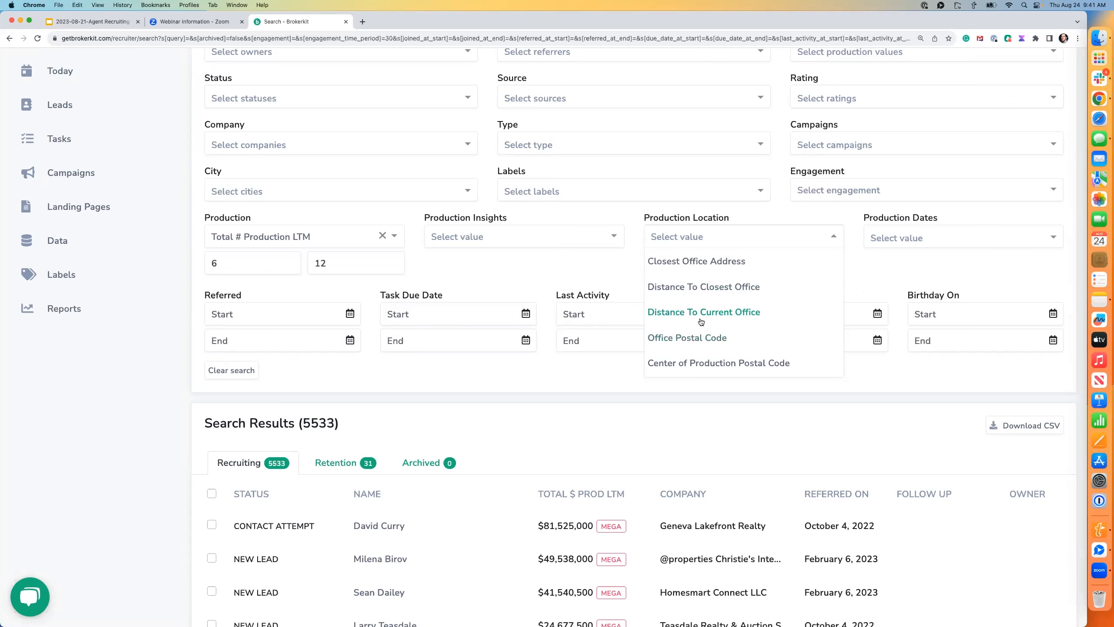
click(701, 337)
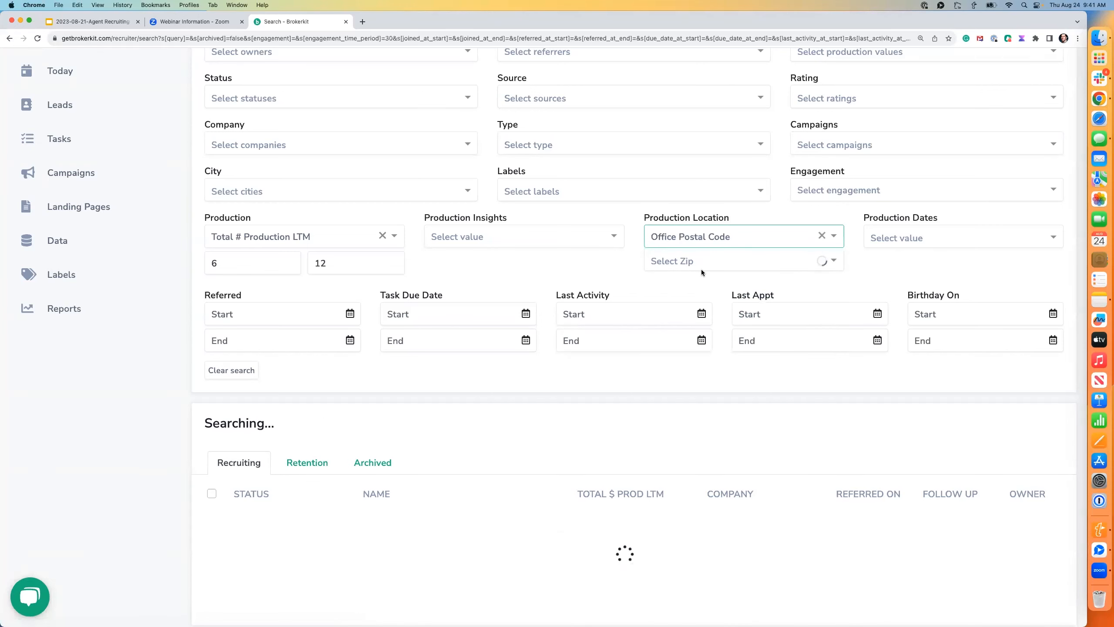
click(704, 268)
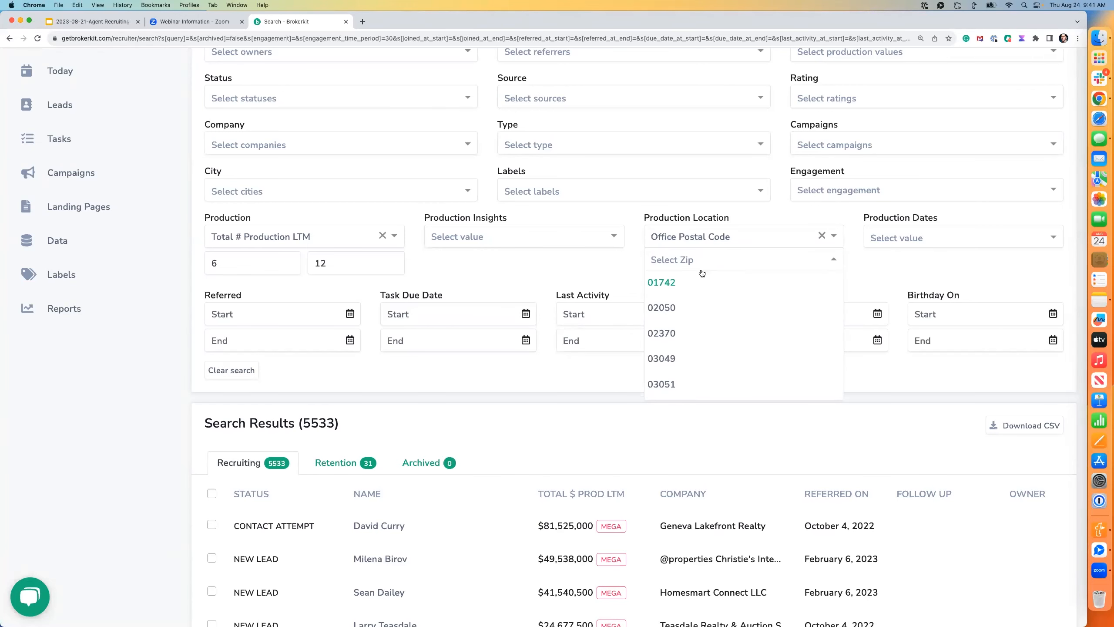
click(821, 235)
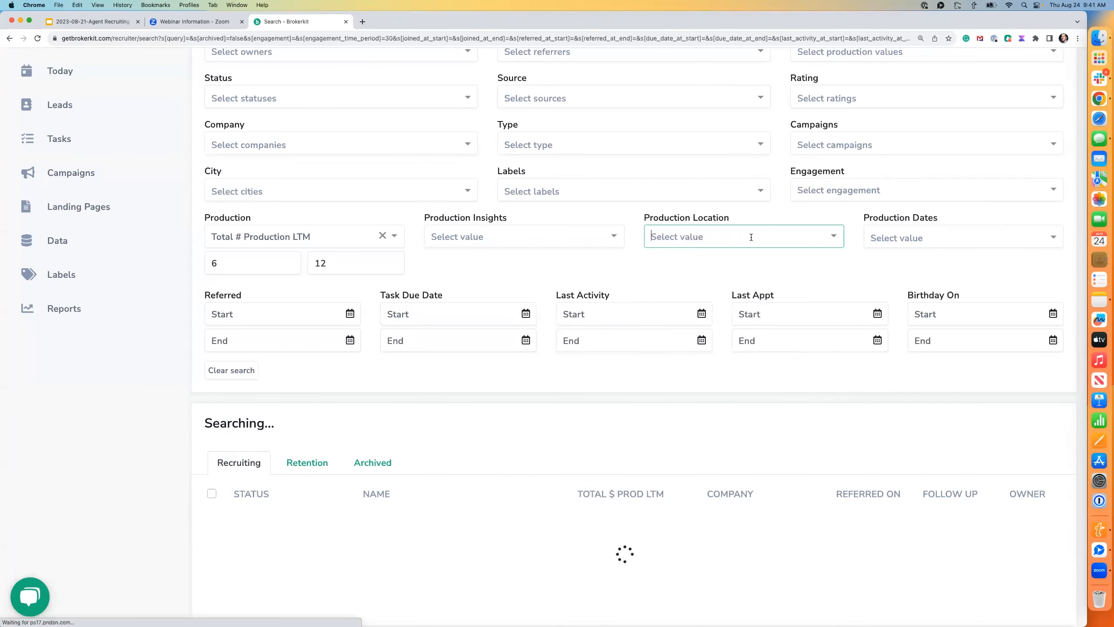
- Try filtering Production Location by the first listed Closest Office Address, and clear the location filter
click(731, 234)
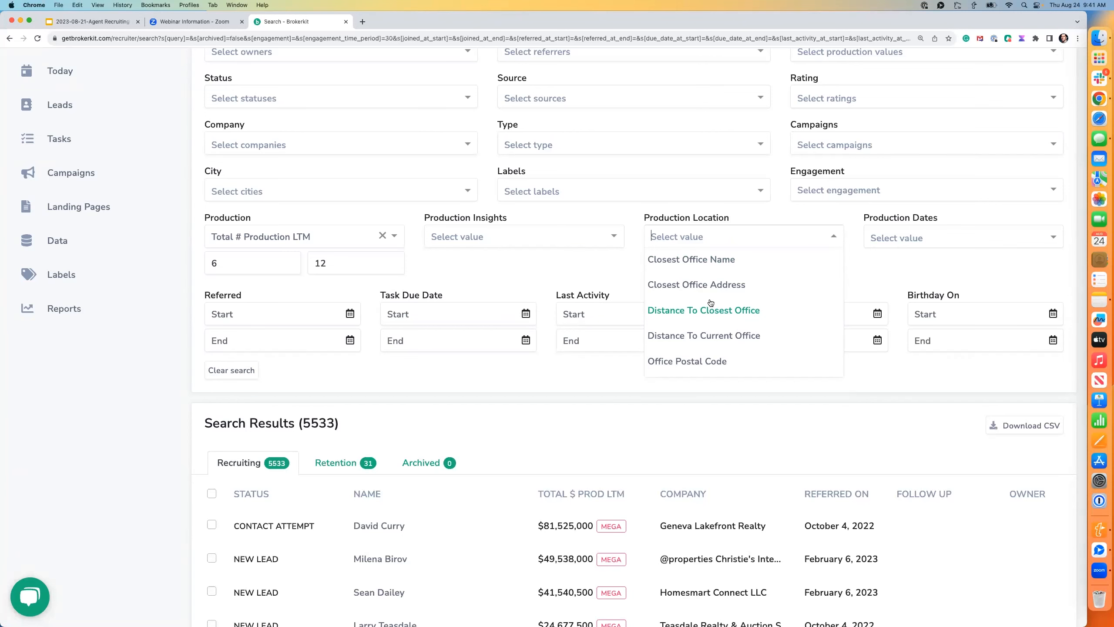
scroll(710, 302, up, 1)
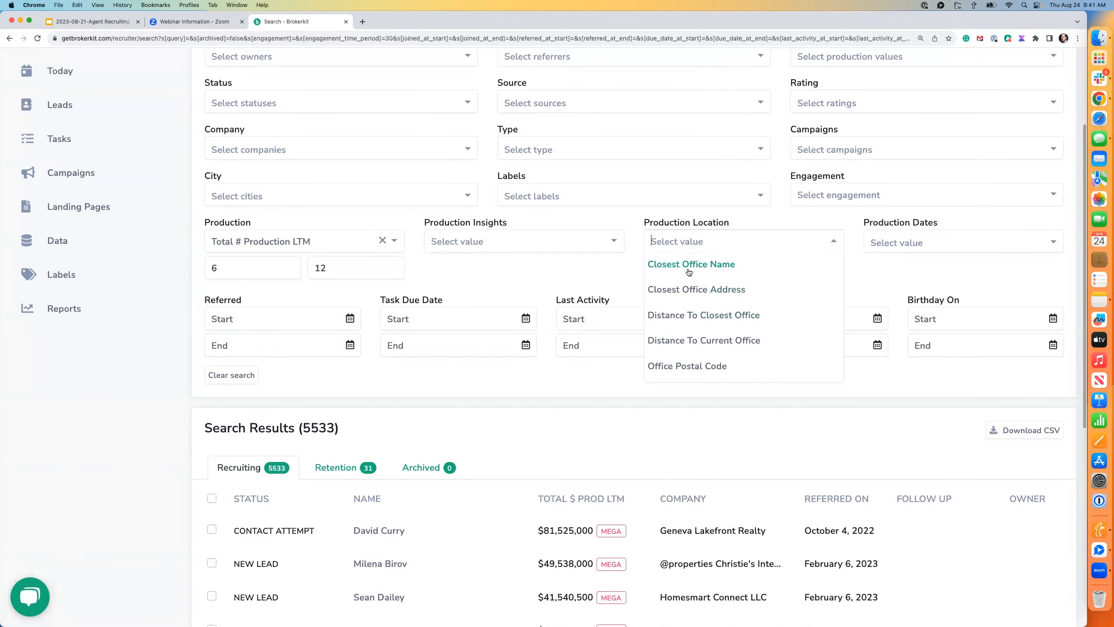
click(709, 292)
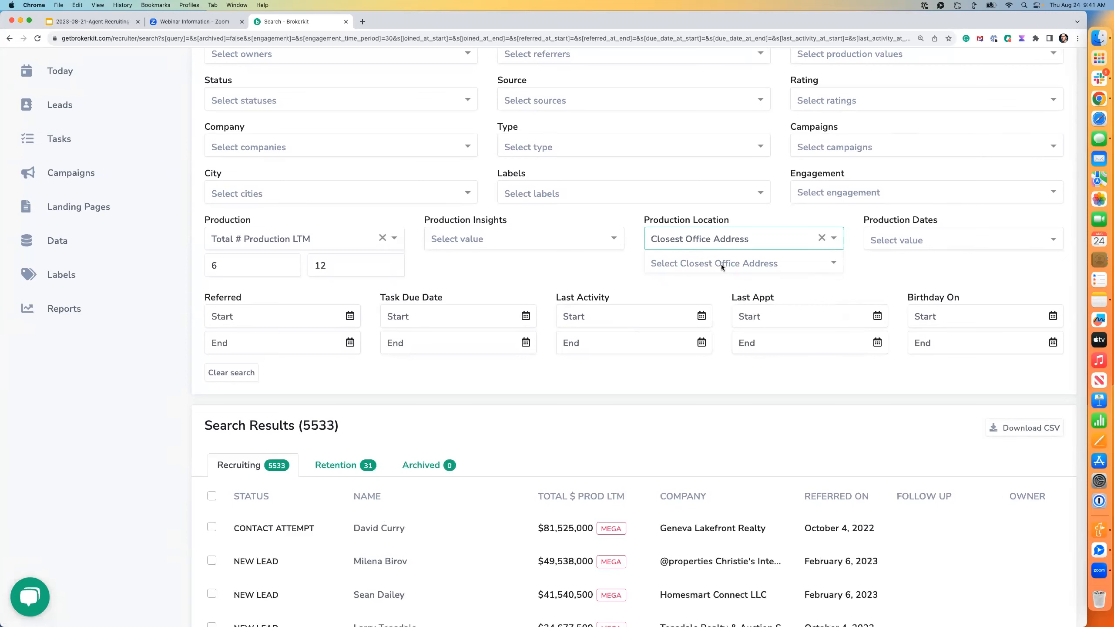
click(721, 263)
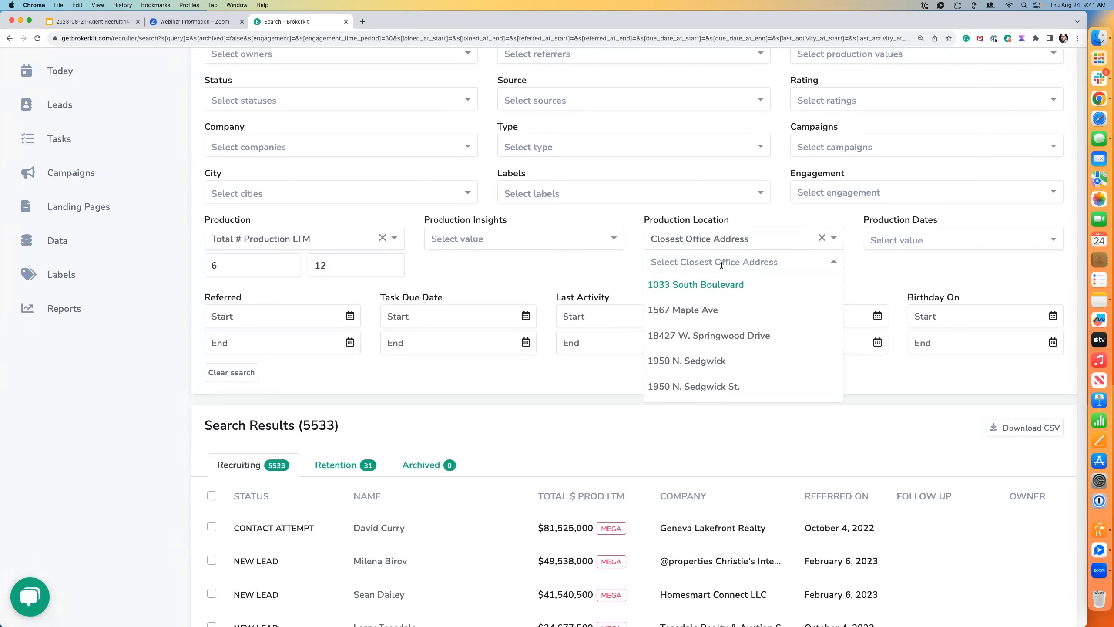
click(705, 285)
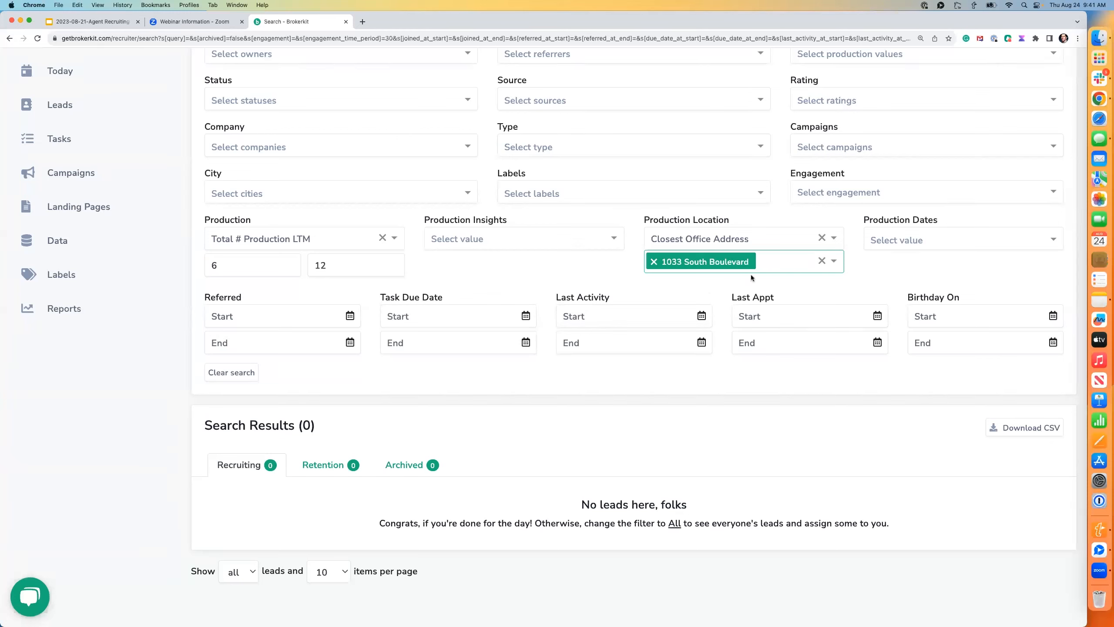
click(821, 237)
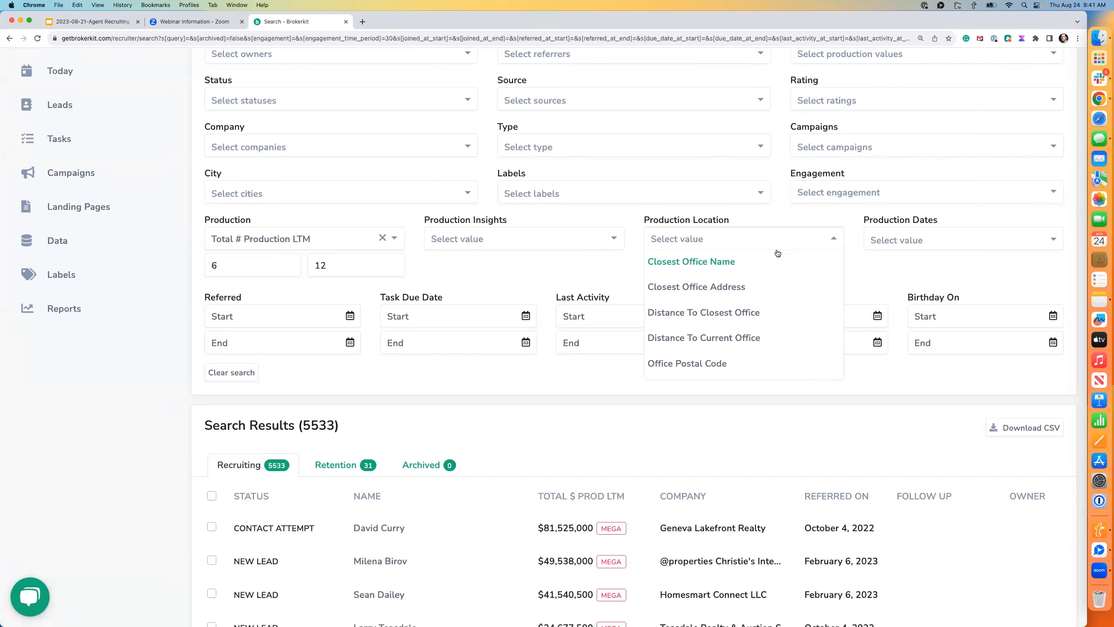
click(858, 252)
click(831, 245)
click(853, 240)
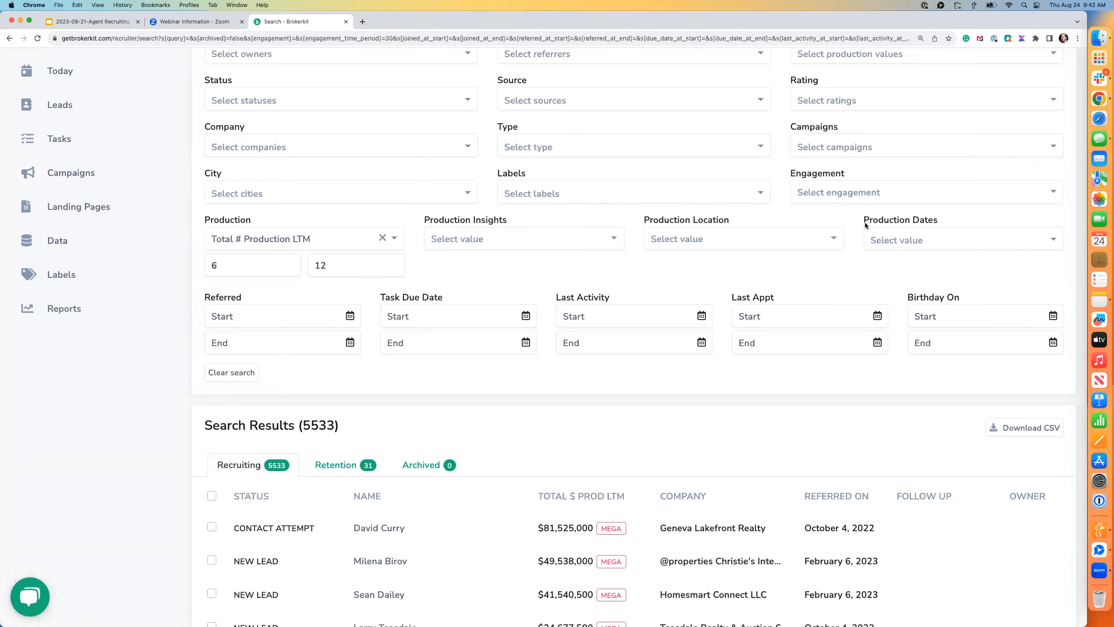
- Examine the options of the Production Dates filter without choosing one
drag(865, 221, 957, 217)
click(954, 238)
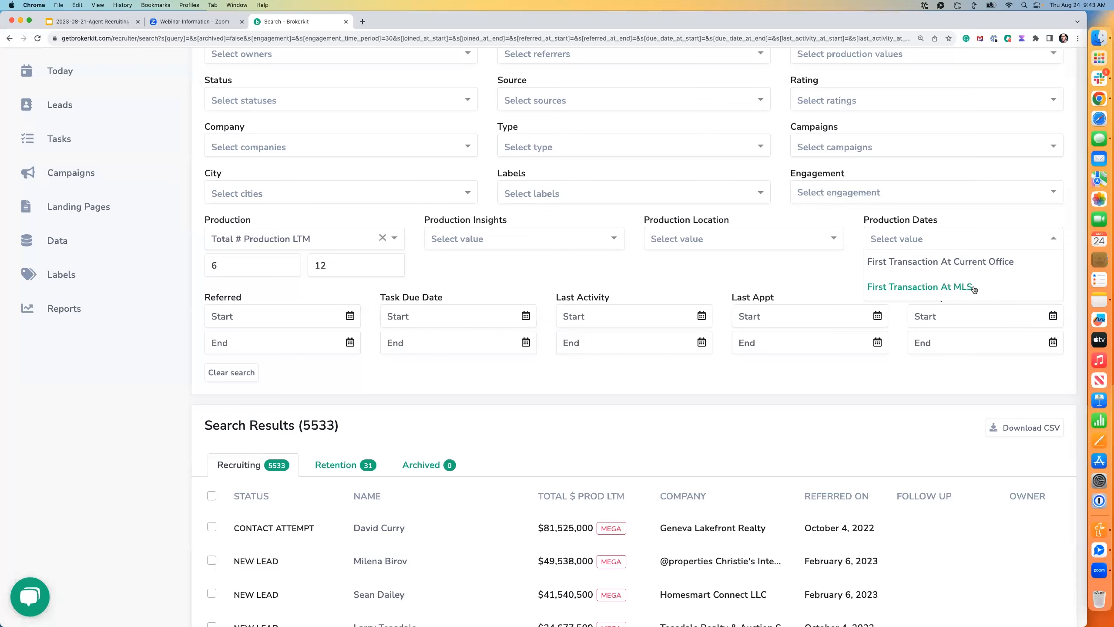
click(830, 271)
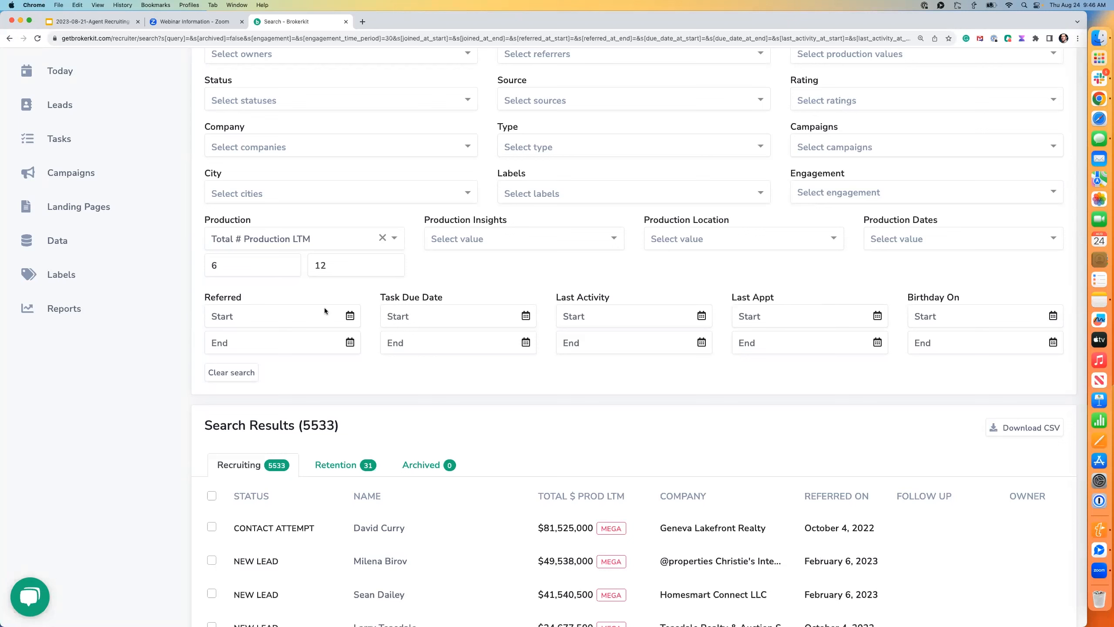
- Examine the options of the Production filter without changing its selection
click(258, 239)
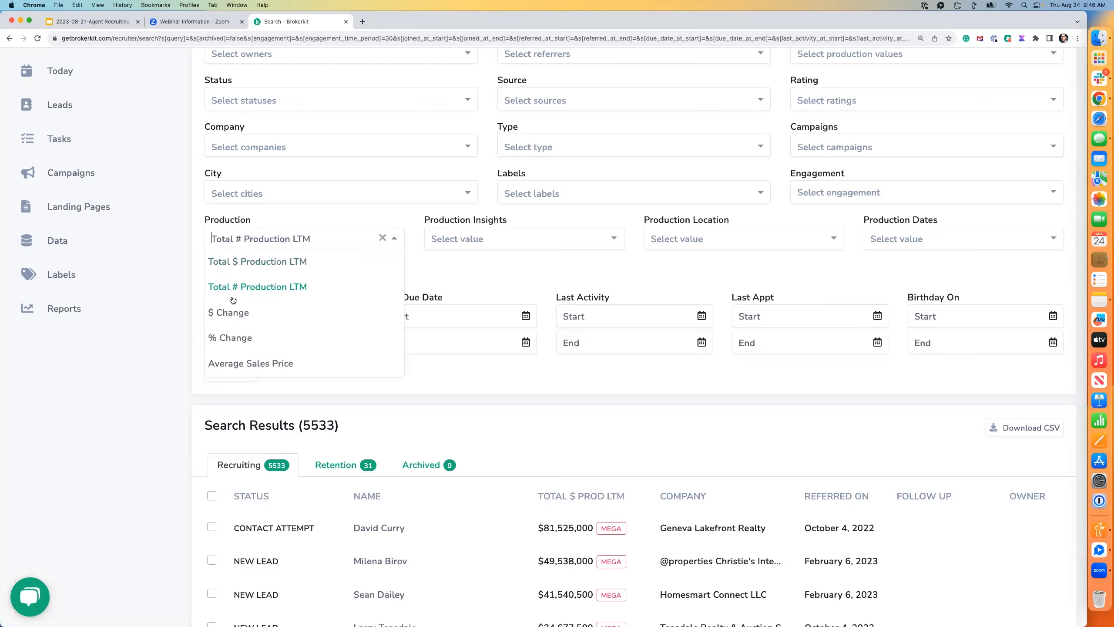
click(498, 274)
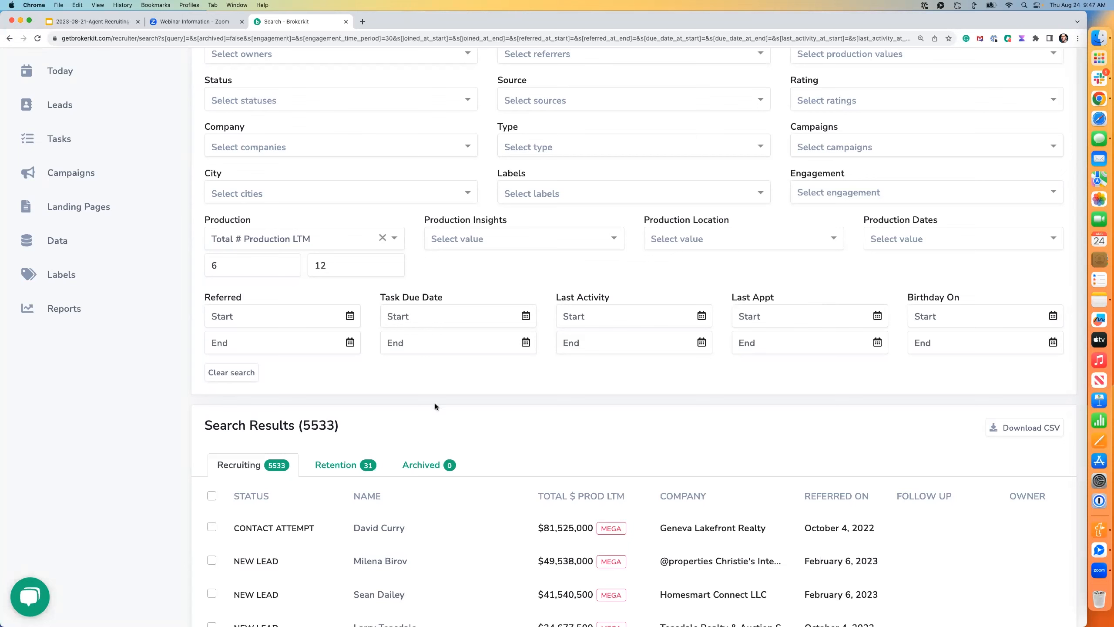
- Open the first lead in the recruiting search results, start a new email to that lead and open AI Assist
click(412, 528)
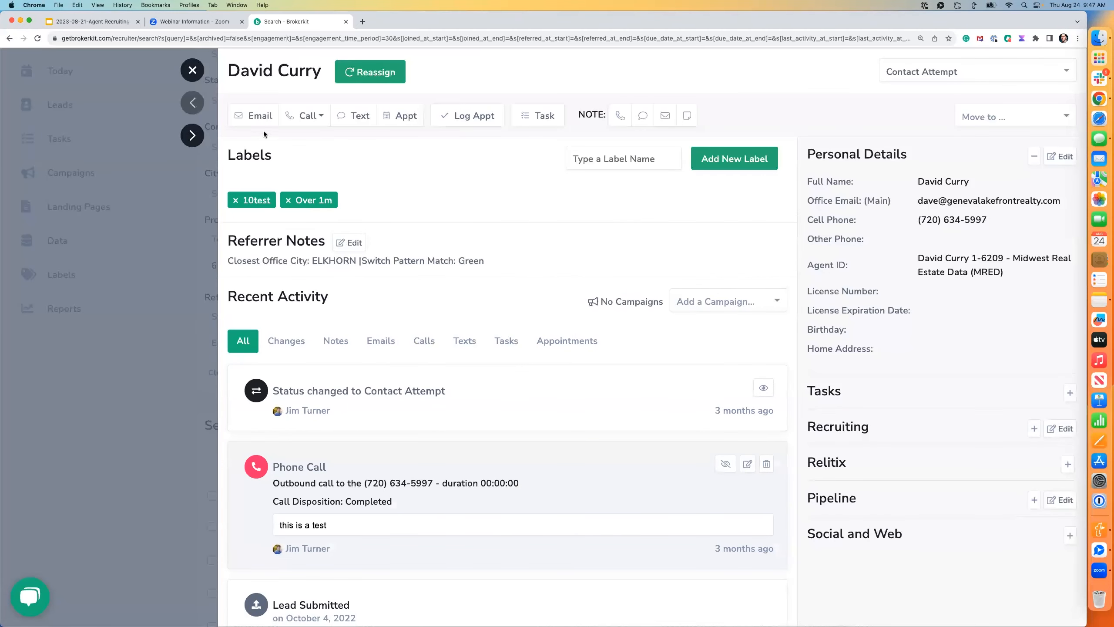
click(261, 120)
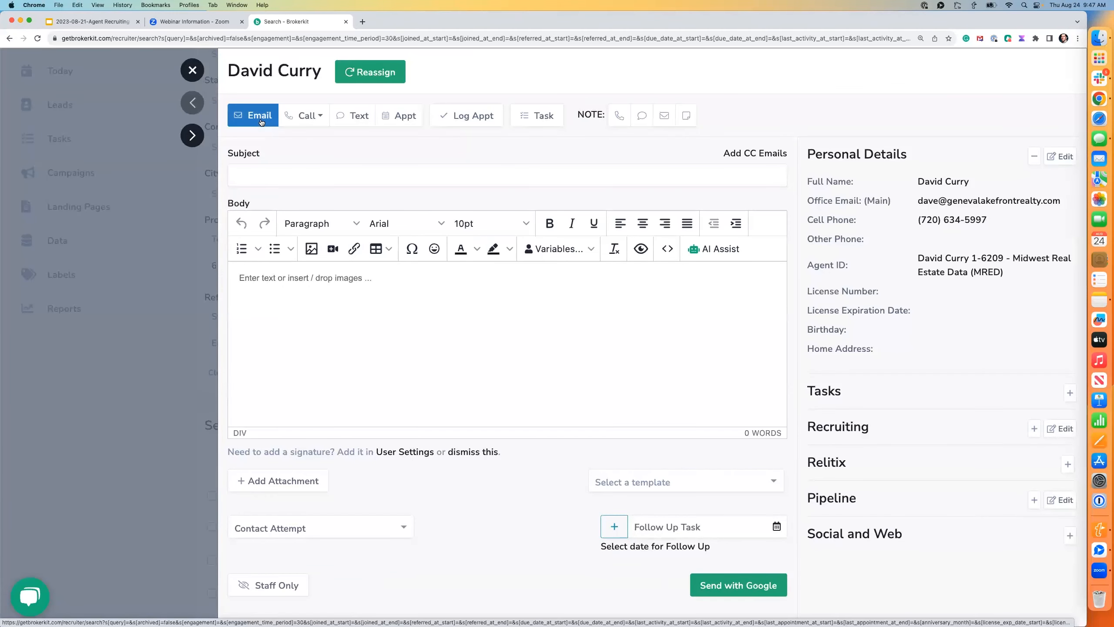
click(721, 249)
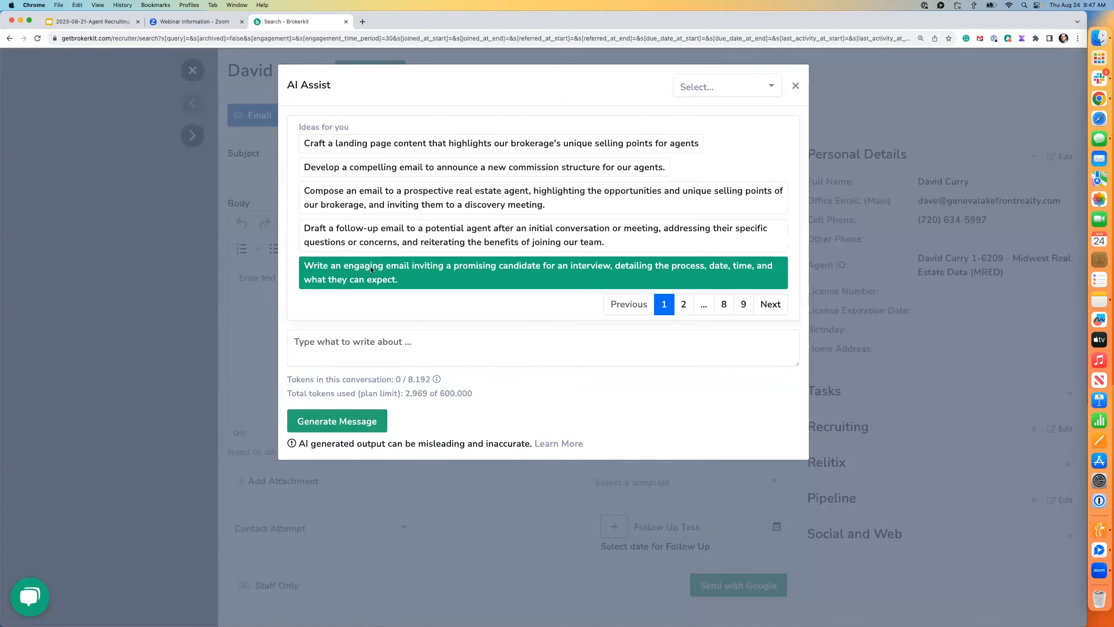
- Generate an email draft from the suggested idea of inviting a promising candidate for an interview, and close the draft and lead without inserting it
click(411, 339)
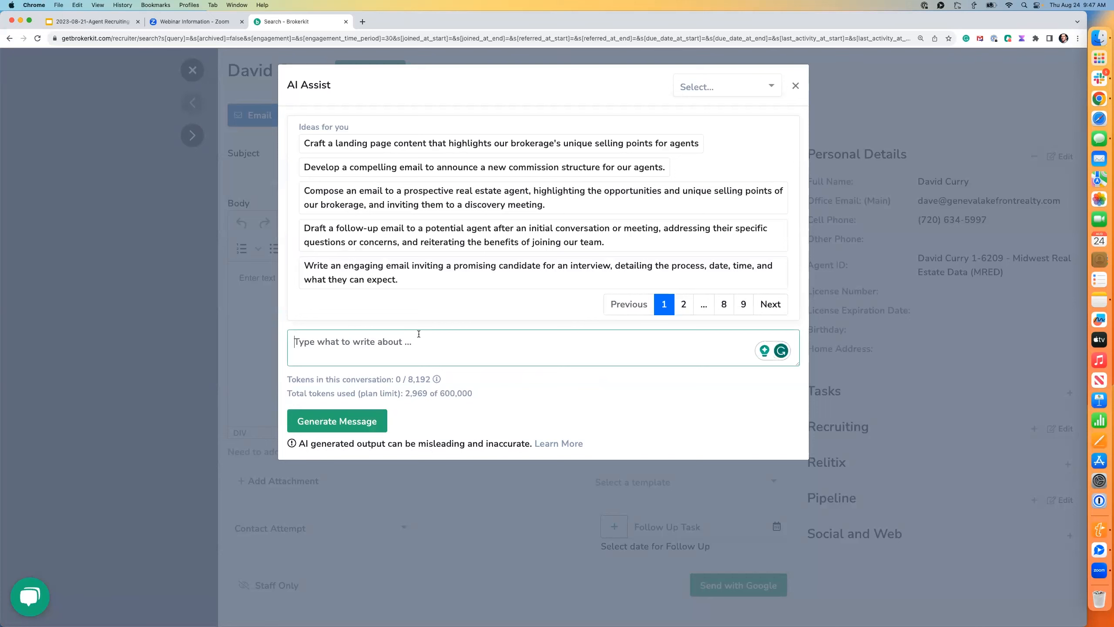
click(366, 274)
triple_click(361, 358)
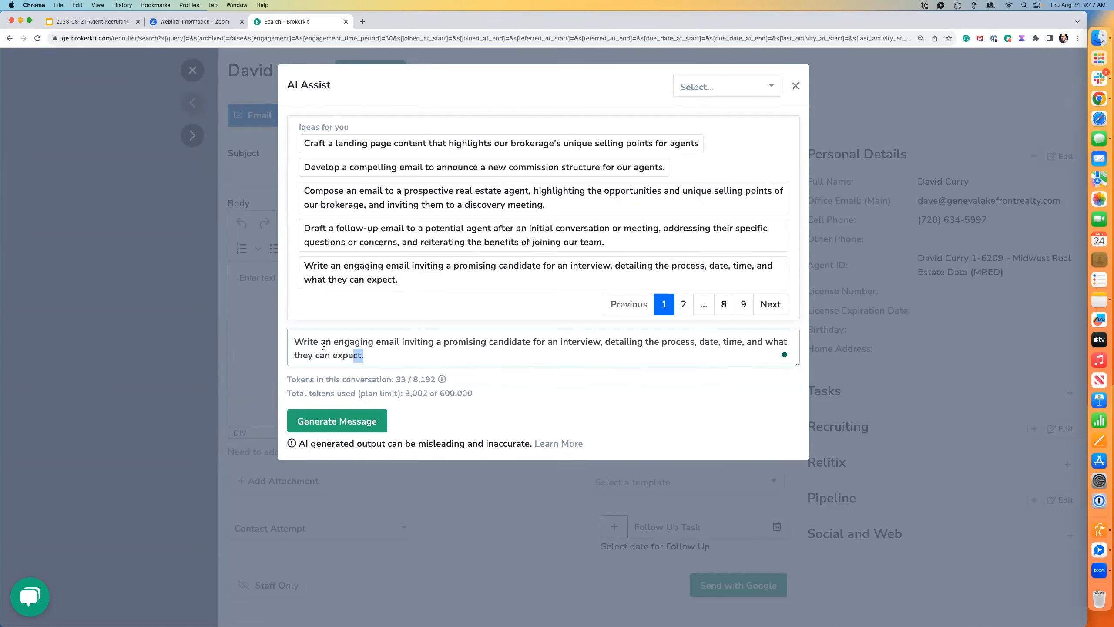
click(363, 358)
click(353, 420)
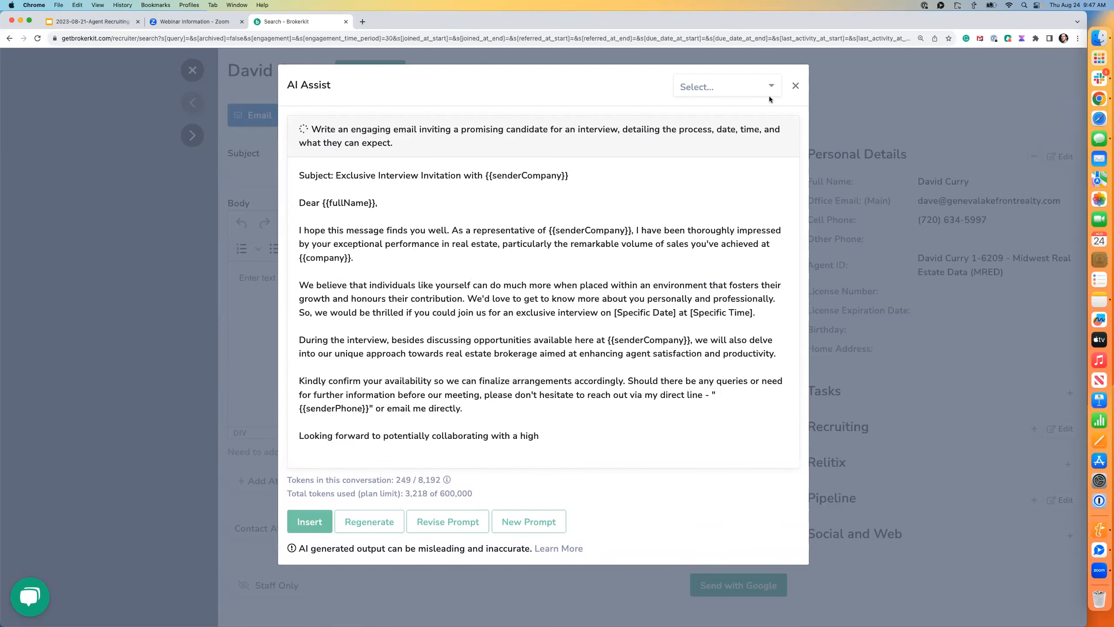
click(795, 86)
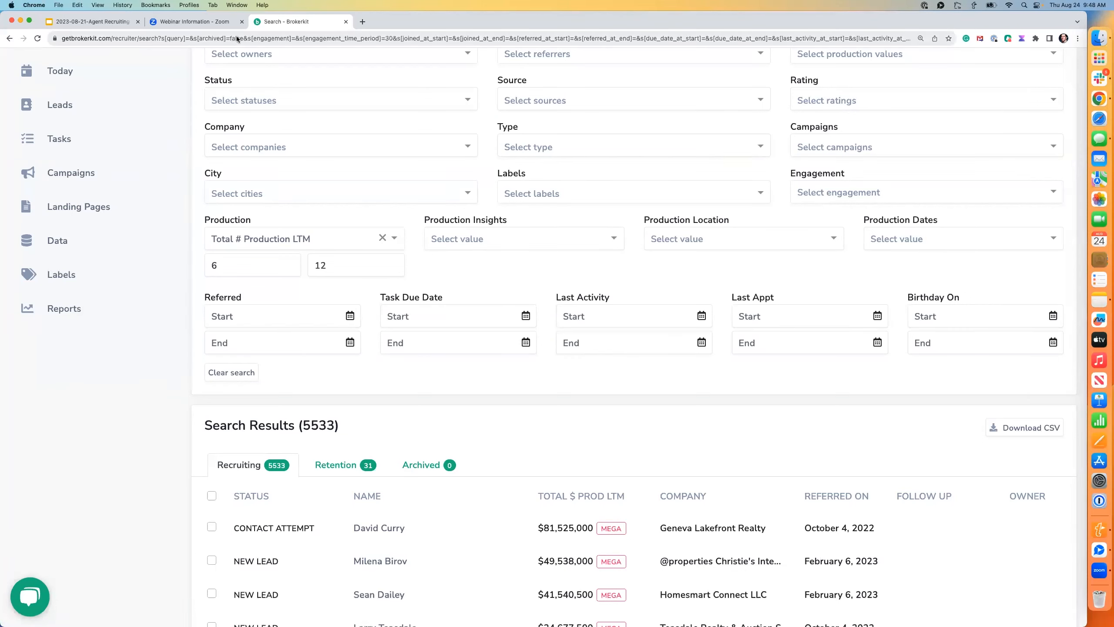
- Examine the date options offered by the Production Dates filter
scroll(284, 77, up, 3)
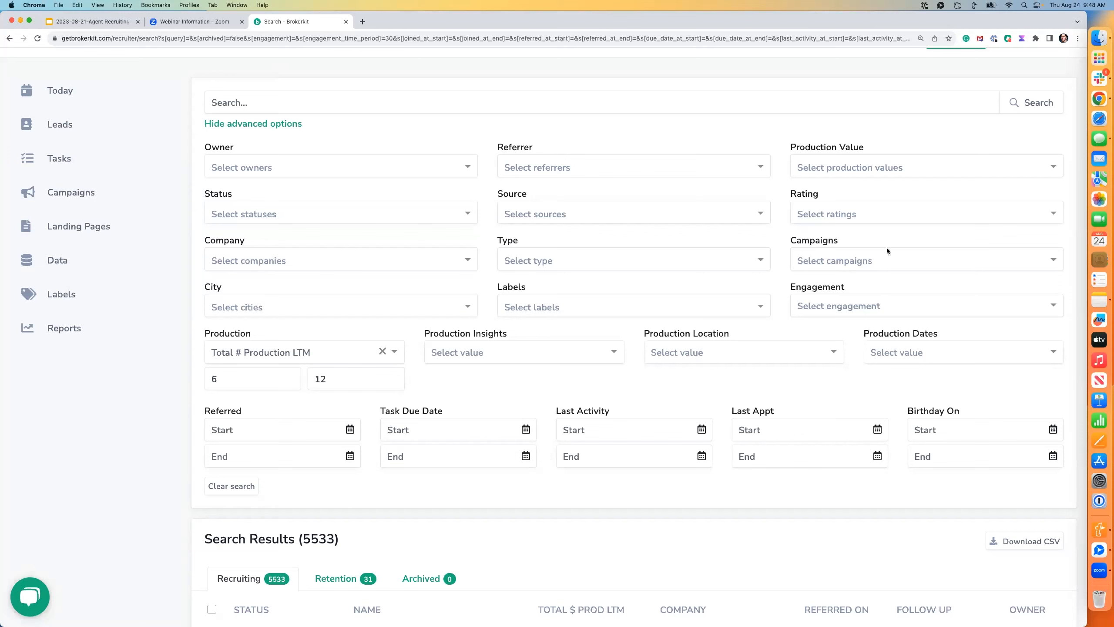
click(904, 352)
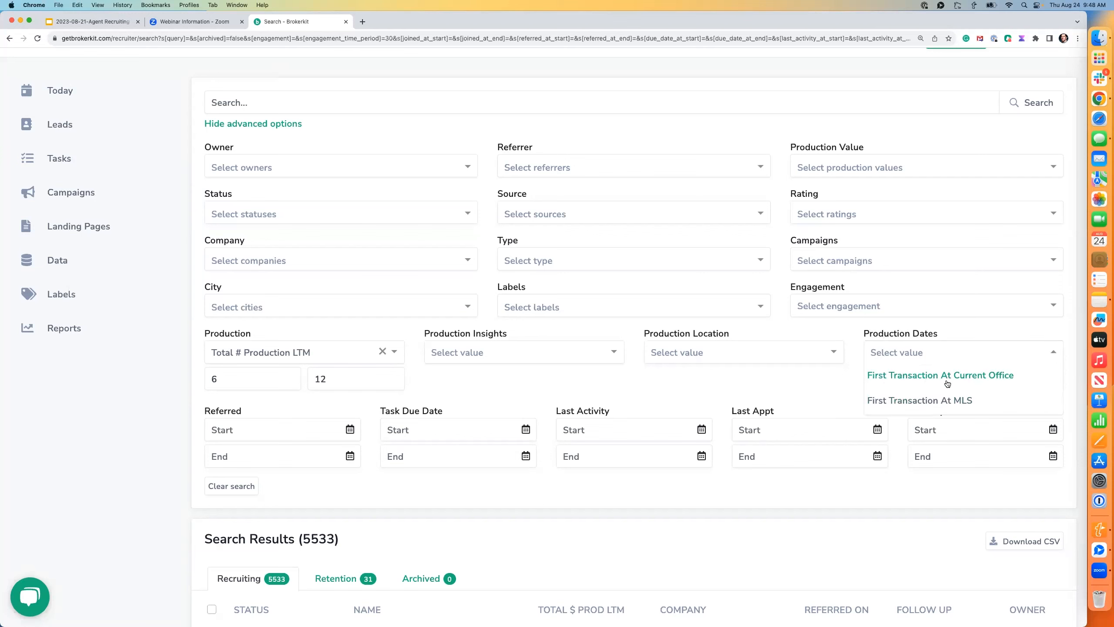